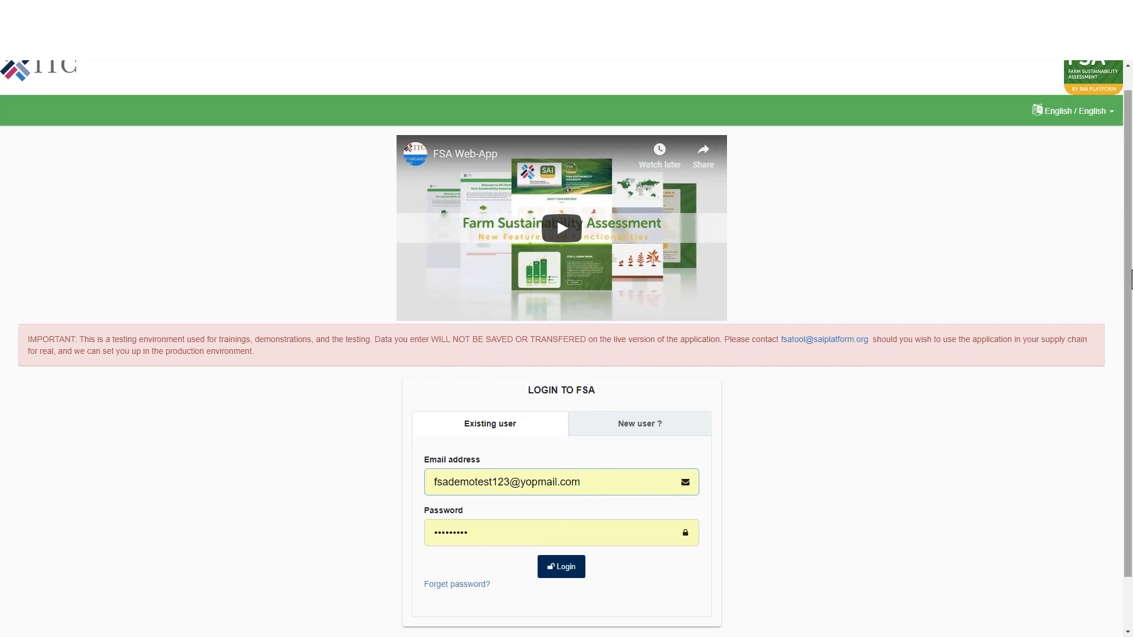
Log in to the FSA as an existing user with the prefilled buyer account credentials.
{"action": "scroll", "coordinate": [187, 90], "scroll_direction": "up", "scroll_amount": 1}
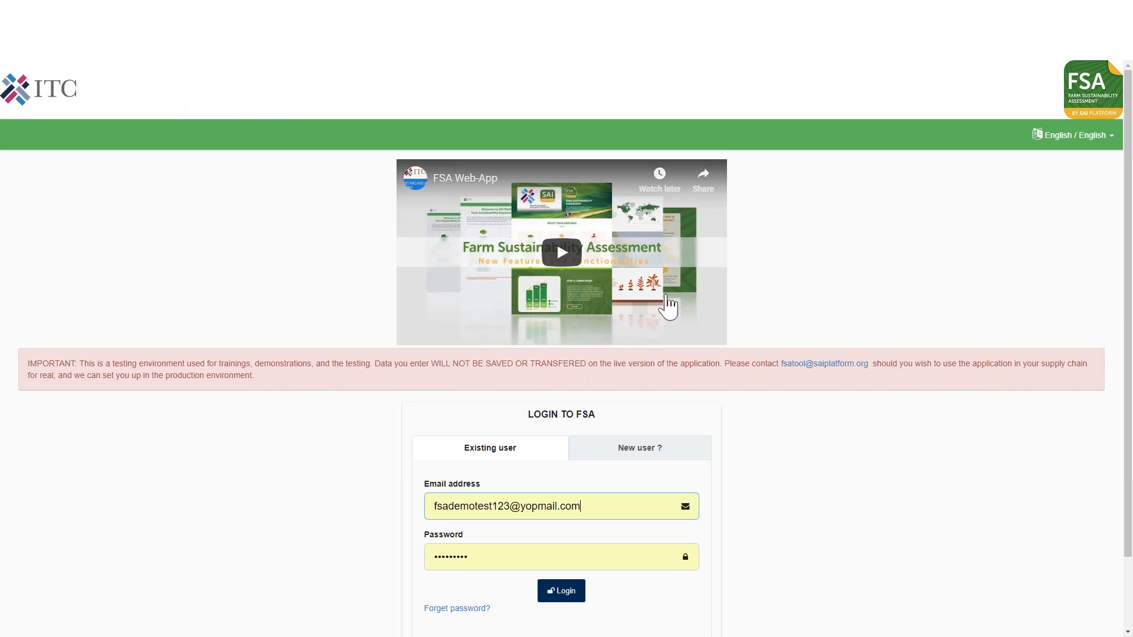
{"action": "scroll", "coordinate": [1119, 366], "scroll_direction": "down", "scroll_amount": 2}
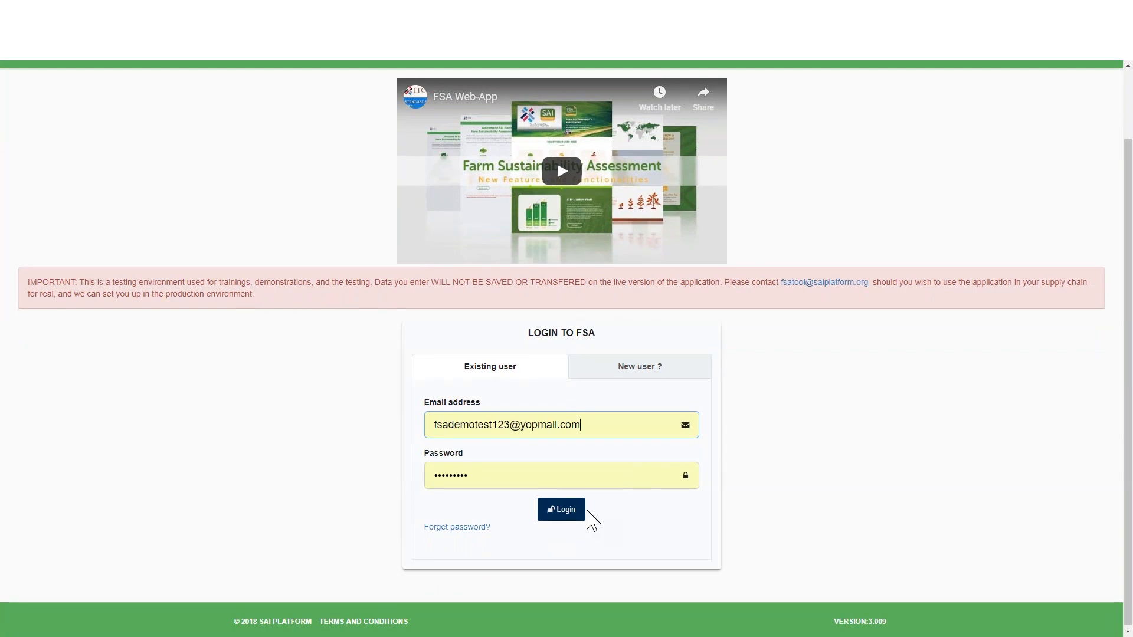
{"action": "left_click", "coordinate": [576, 514]}
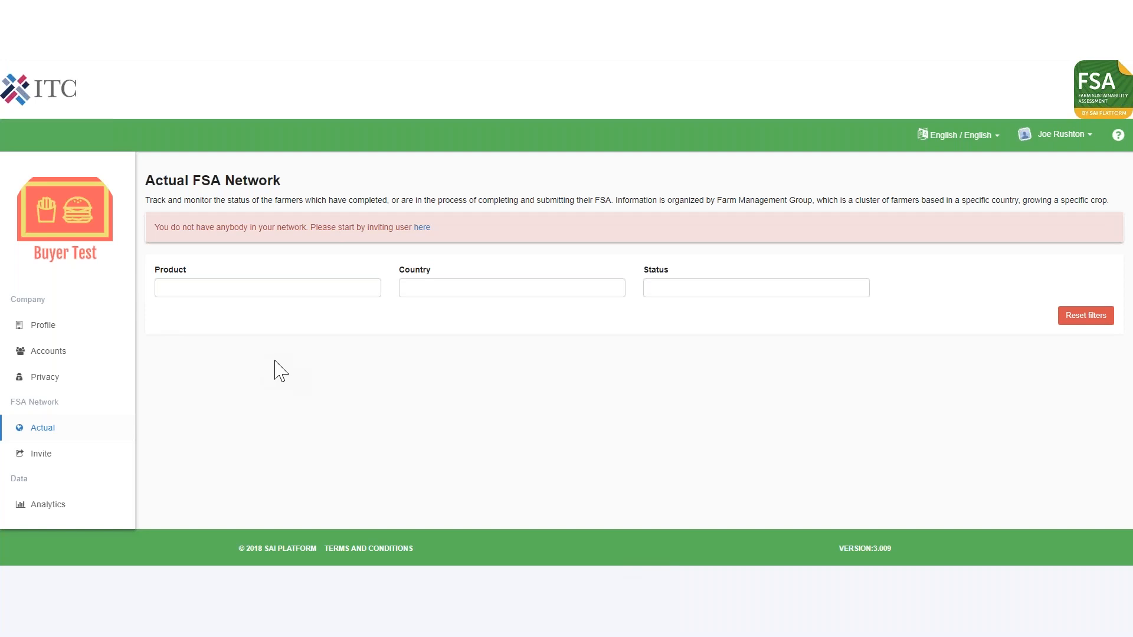
Look through the buyer company's profile, user accounts, privacy settings and actual FSA network.
{"action": "left_click", "coordinate": [66, 332]}
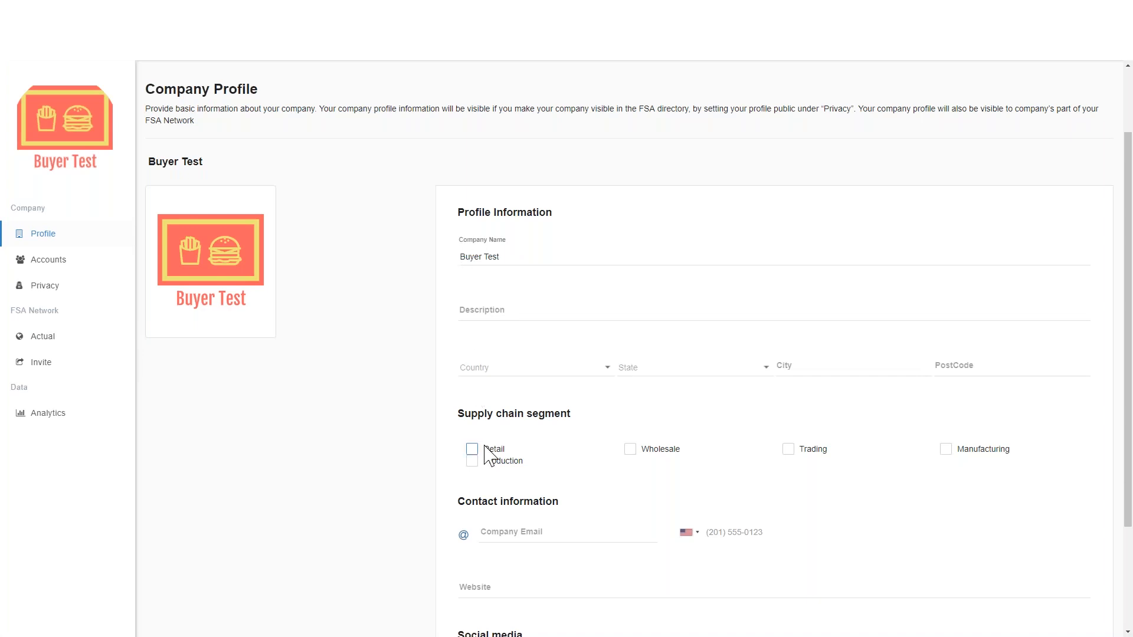
{"action": "left_click", "coordinate": [62, 264]}
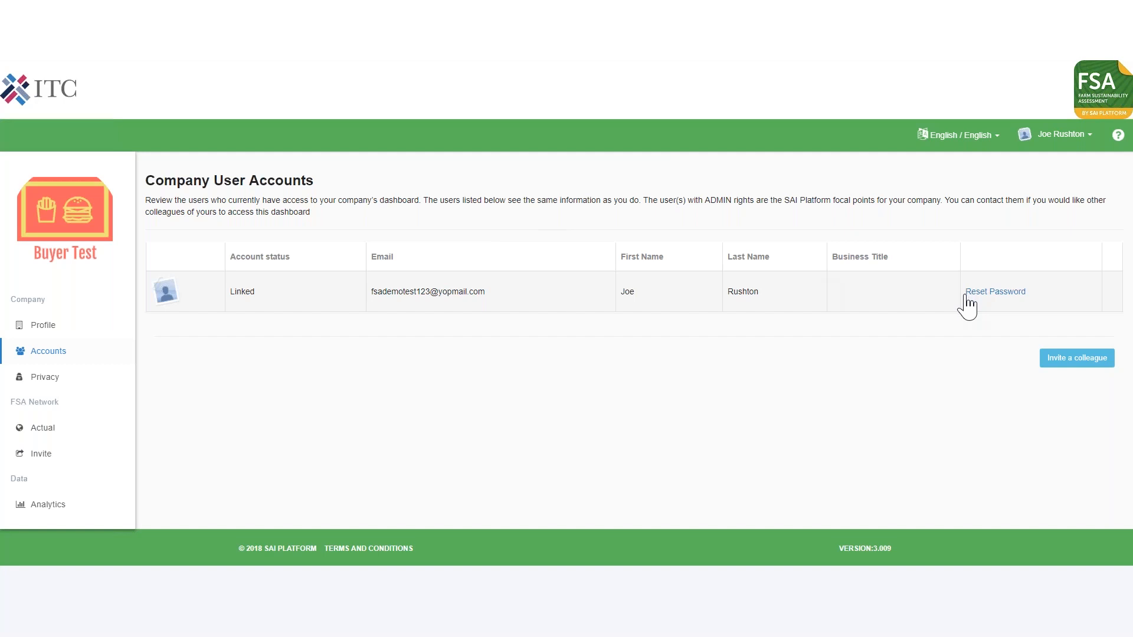
{"action": "left_click", "coordinate": [69, 379]}
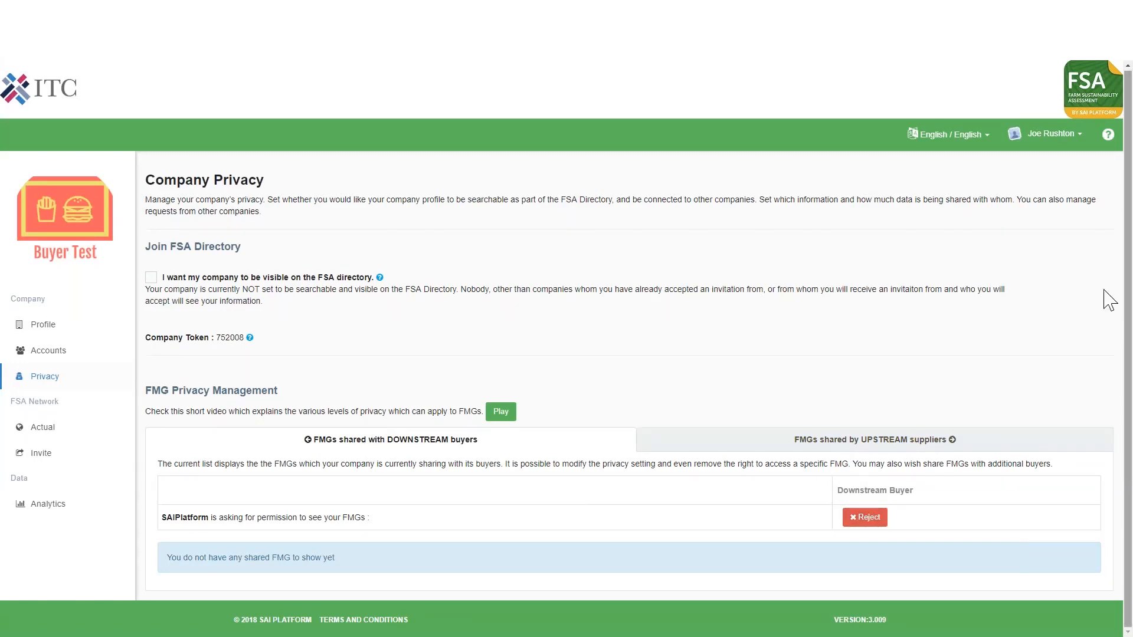
{"action": "left_click", "coordinate": [56, 435]}
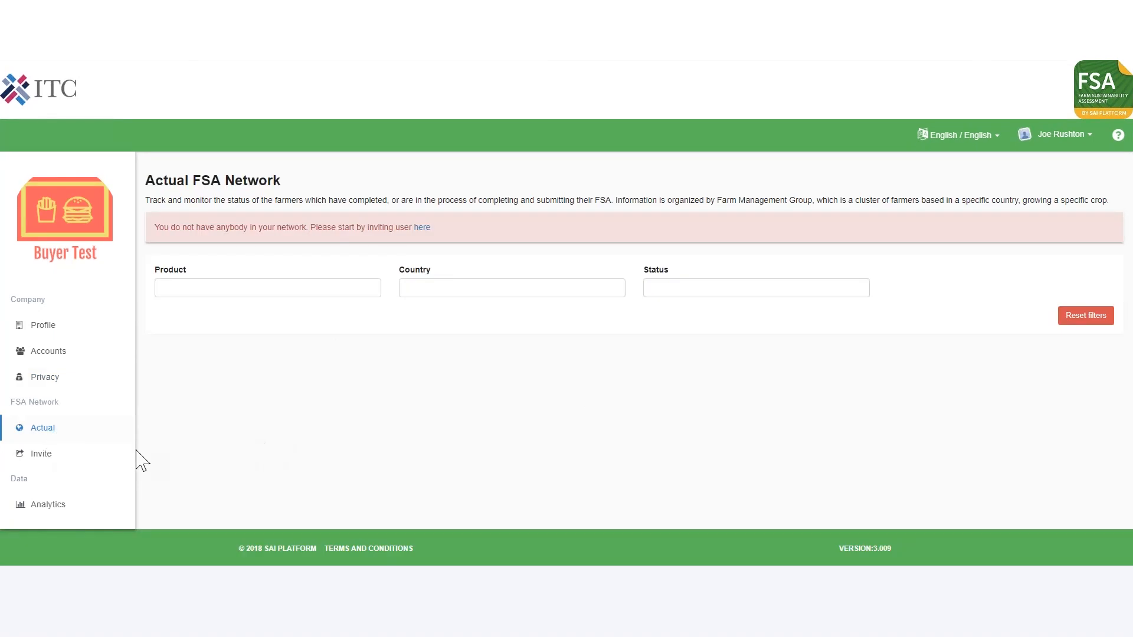
Send a network request to the company beatles from the FSA Directory.
{"action": "left_click", "coordinate": [76, 457]}
{"action": "scroll", "coordinate": [77, 466], "scroll_direction": "down", "scroll_amount": 2}
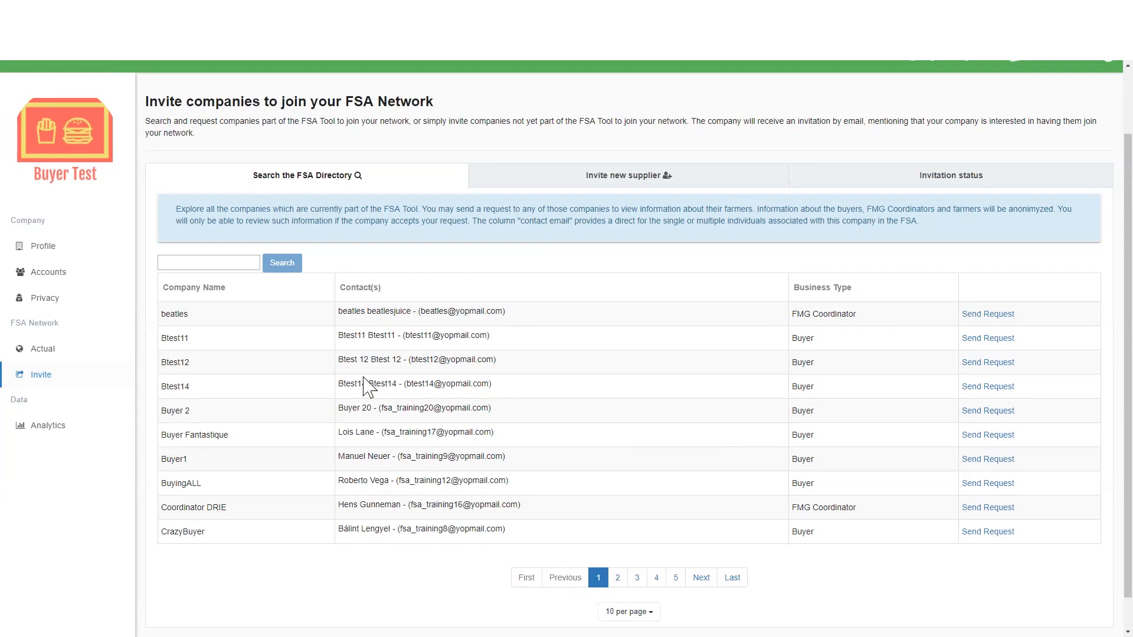
{"action": "left_click", "coordinate": [989, 316]}
{"action": "left_click", "coordinate": [368, 484]}
Send a new supplier invitation with the coordinator's email address and the name FMG Test.
{"action": "left_click", "coordinate": [570, 184]}
{"action": "left_click", "coordinate": [244, 369]}
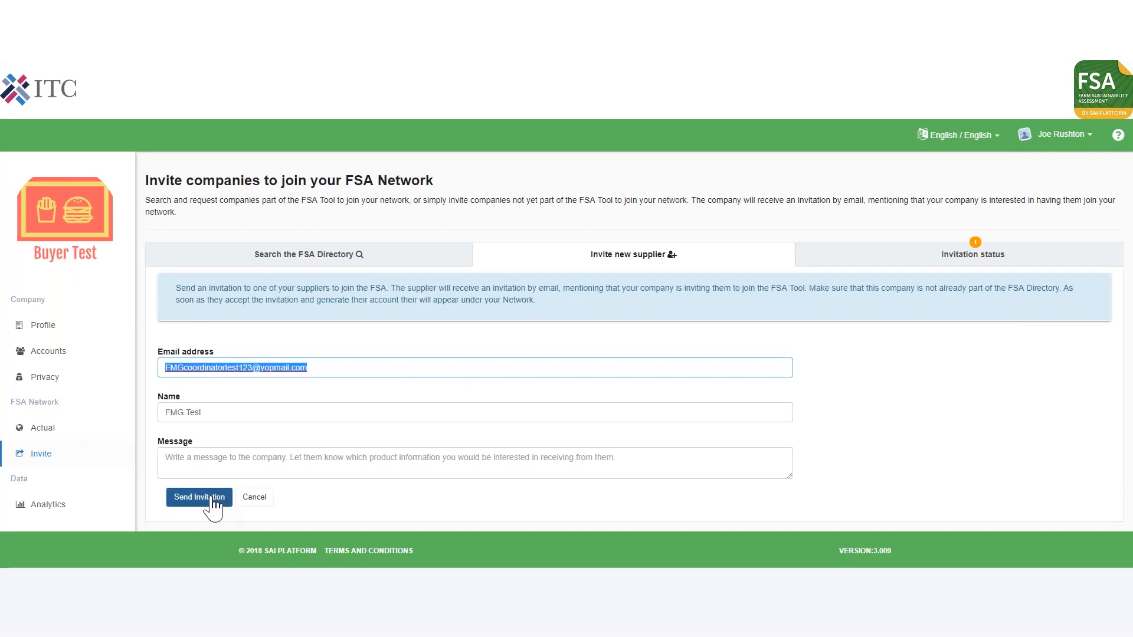
{"action": "left_click", "coordinate": [206, 498]}
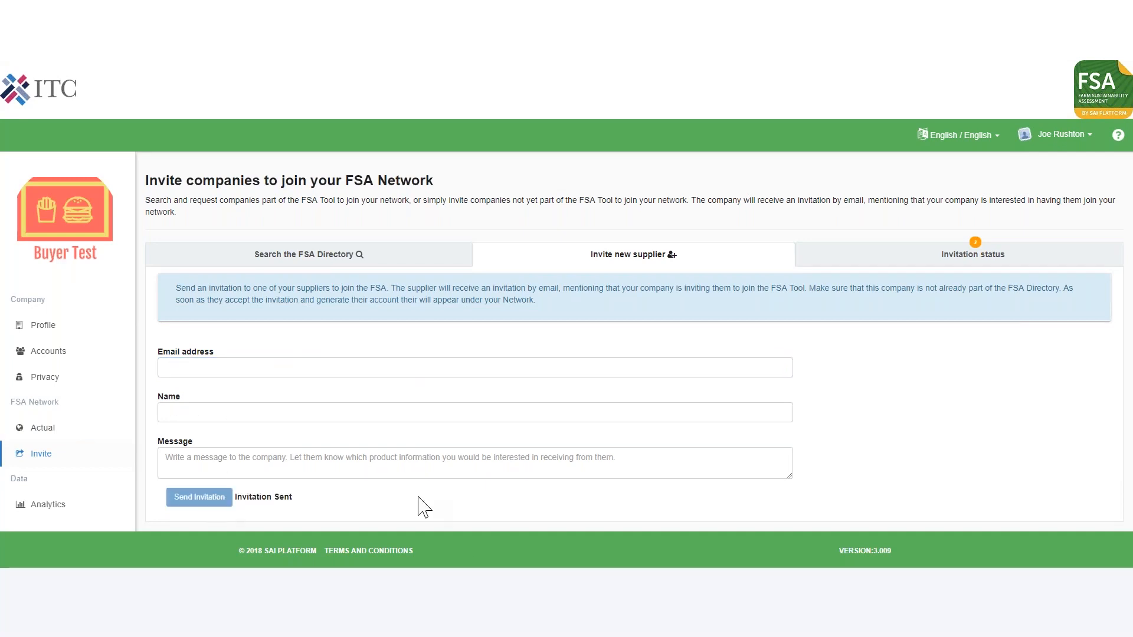
Check the status of the sent invitations and log out of the buyer account.
{"action": "left_click", "coordinate": [894, 261]}
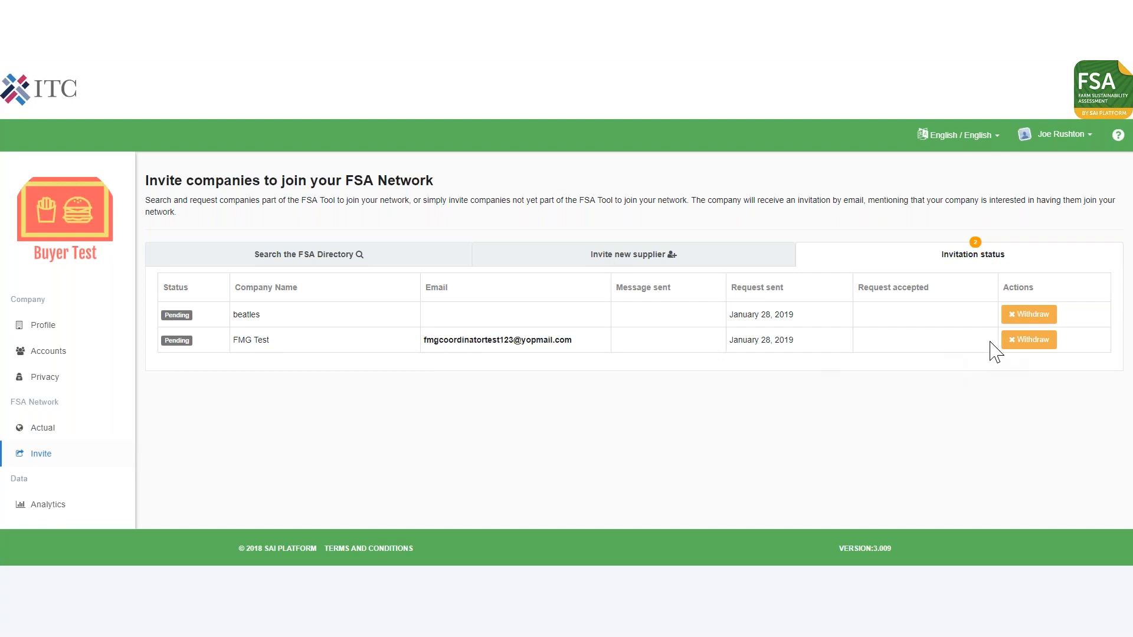
{"action": "left_click", "coordinate": [1061, 134]}
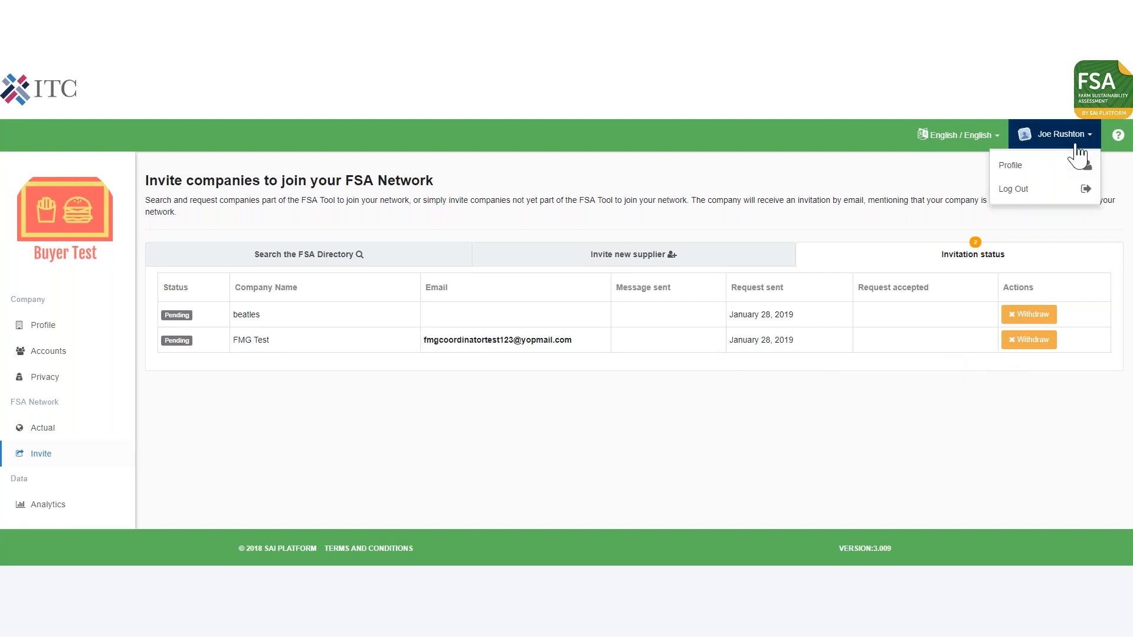
{"action": "left_click", "coordinate": [1021, 190]}
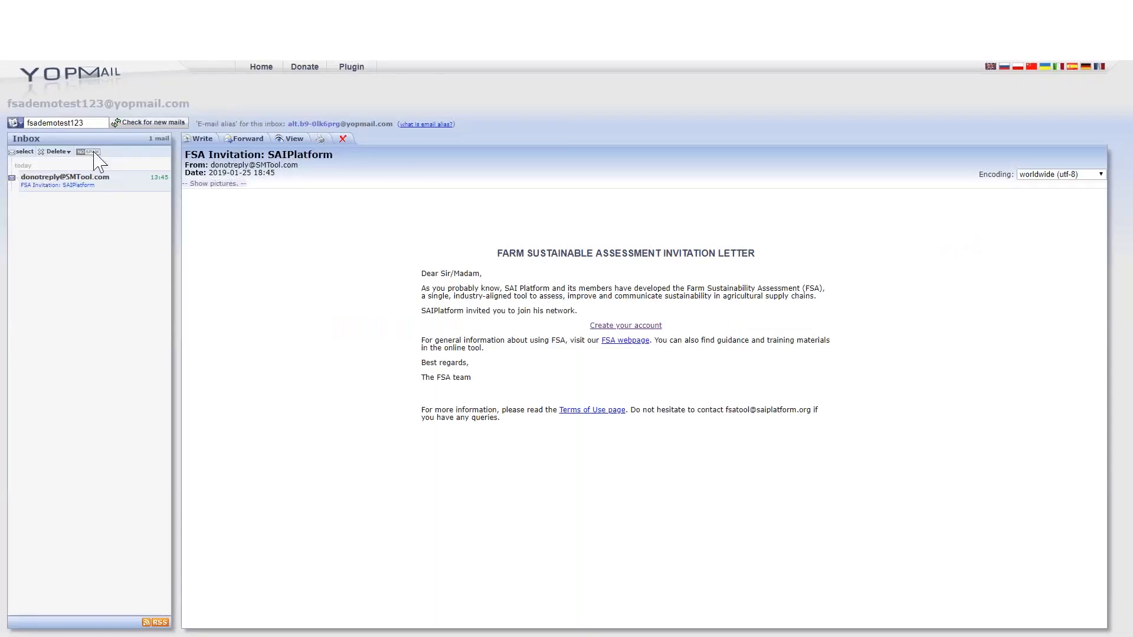
Switch to YOPmail and load the invited coordinator's inbox by replacing the mailbox name with the coordinator's address.
{"action": "double_click", "coordinate": [95, 122]}
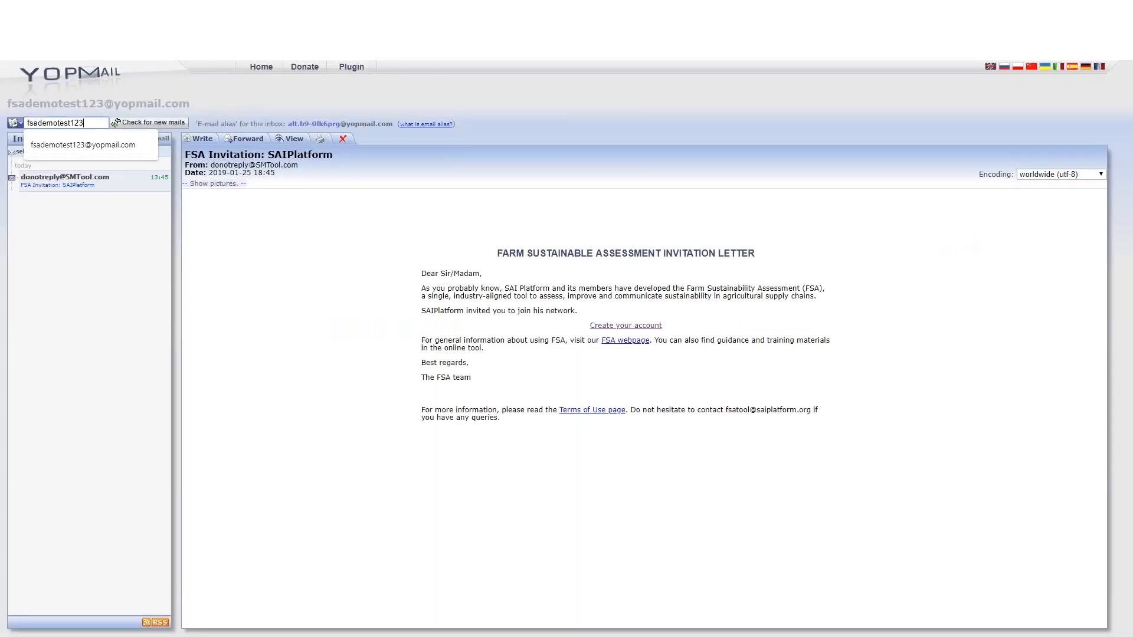
{"action": "right_click", "coordinate": [58, 123]}
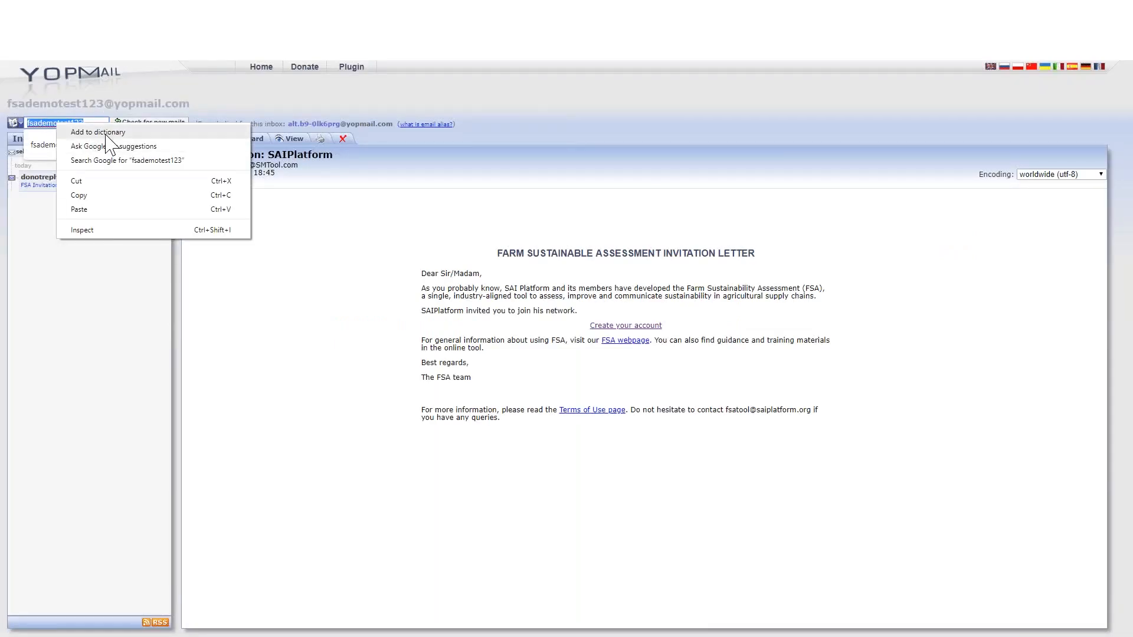
{"action": "left_click", "coordinate": [83, 207]}
{"action": "left_click", "coordinate": [117, 122]}
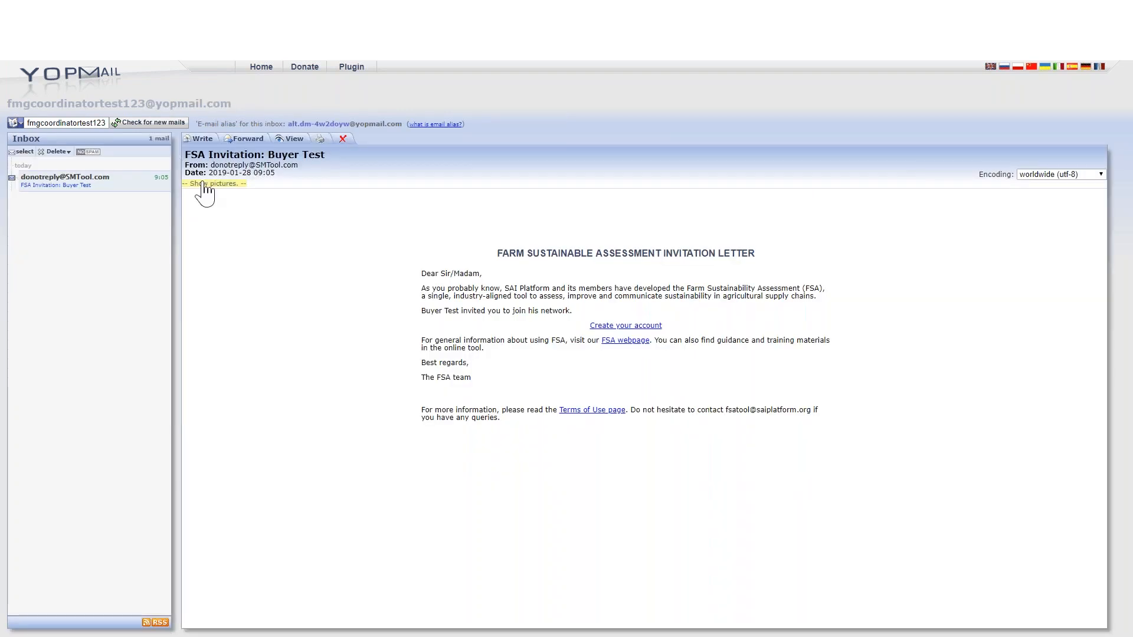
Read the FSA invitation email and follow its link to create an account.
{"action": "left_click", "coordinate": [198, 183]}
{"action": "left_click_drag", "start_coordinate": [497, 276], "coordinate": [782, 278]}
{"action": "left_click", "coordinate": [780, 287]}
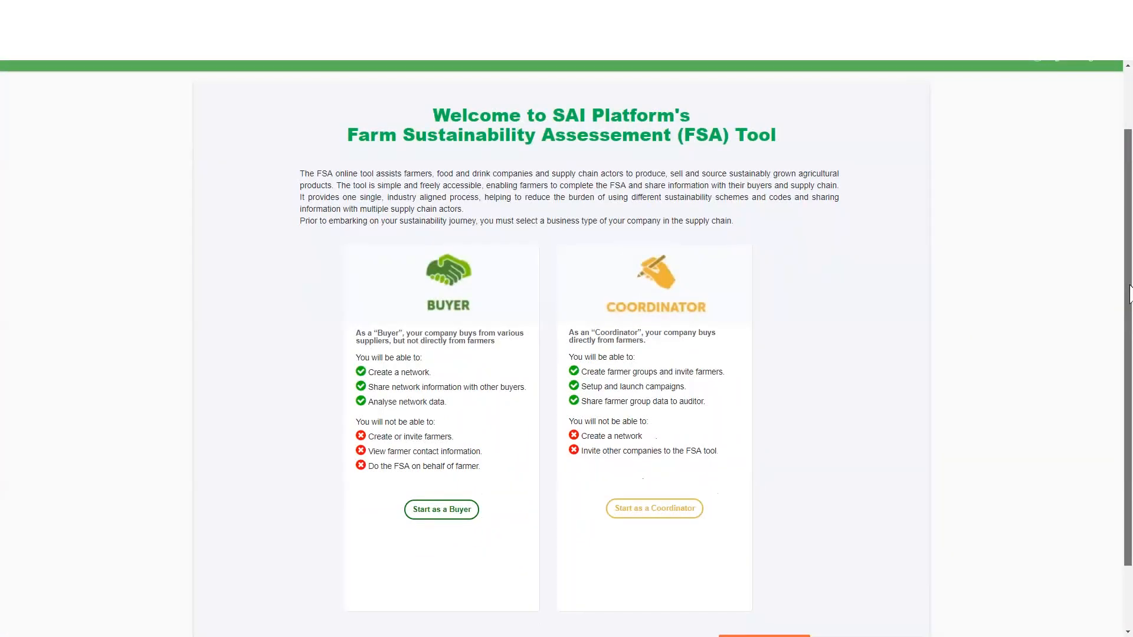
Compare the Buyer and Coordinator roles and start the registration as a Coordinator.
{"action": "scroll", "coordinate": [1118, 298], "scroll_direction": "down", "scroll_amount": 1}
{"action": "scroll", "coordinate": [1118, 298], "scroll_direction": "up", "scroll_amount": 2}
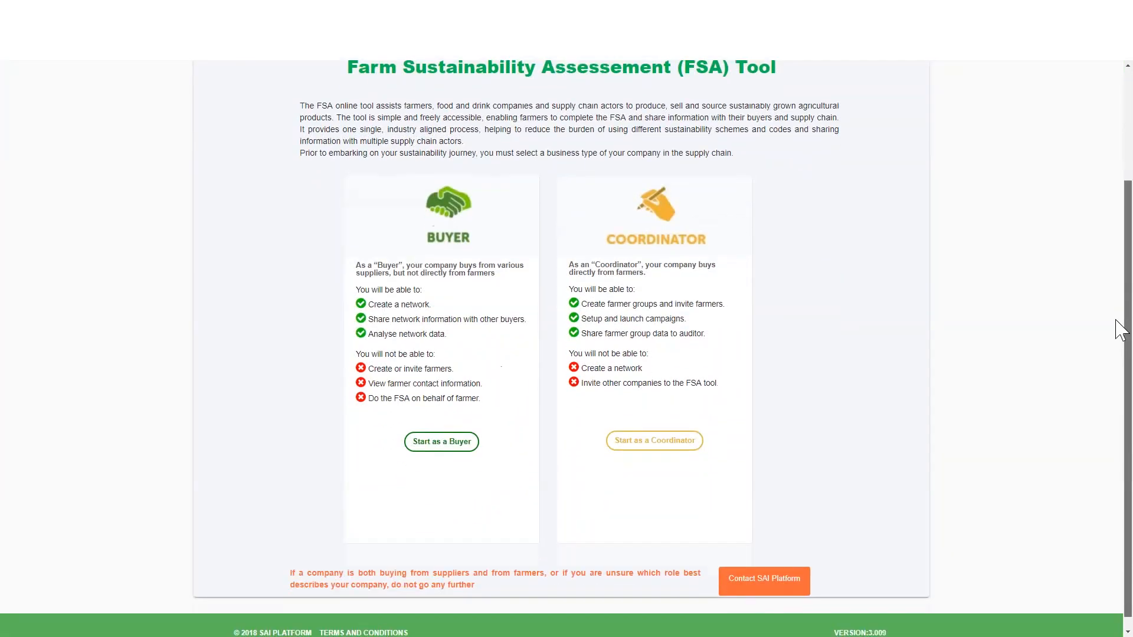
{"action": "scroll", "coordinate": [1117, 271], "scroll_direction": "up", "scroll_amount": 1}
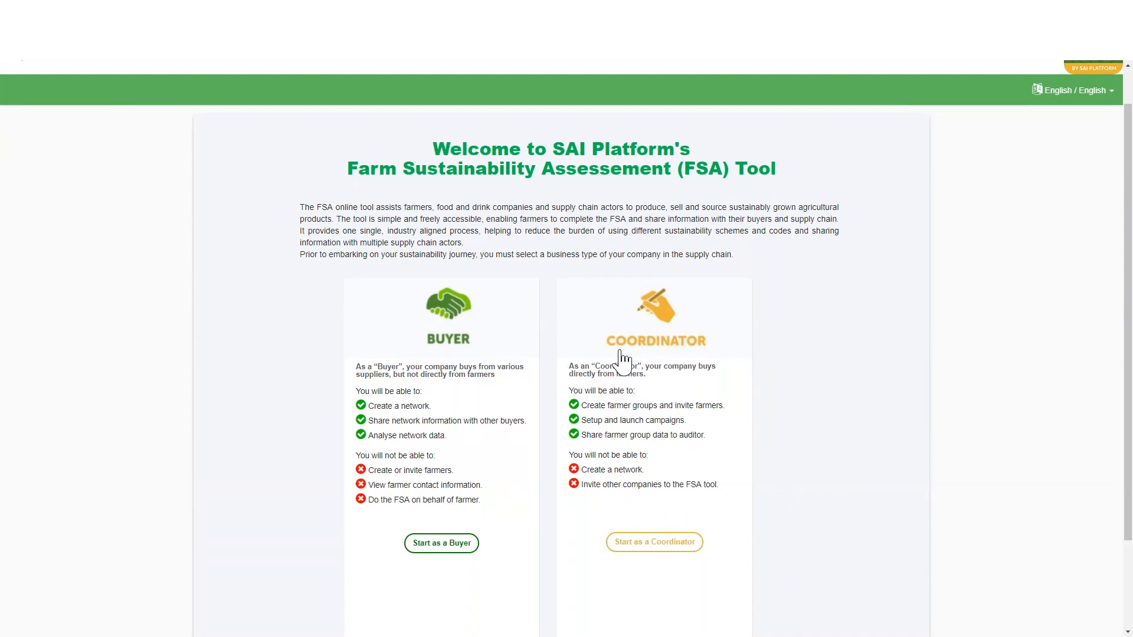
{"action": "scroll", "coordinate": [621, 357], "scroll_direction": "down", "scroll_amount": 2}
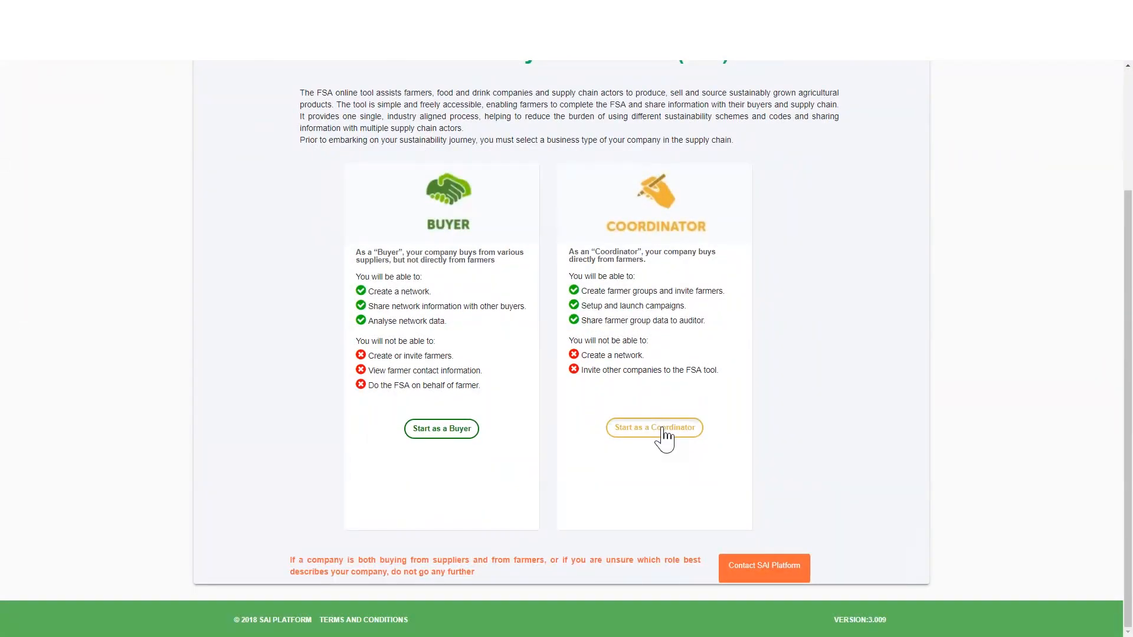
{"action": "left_click", "coordinate": [666, 436]}
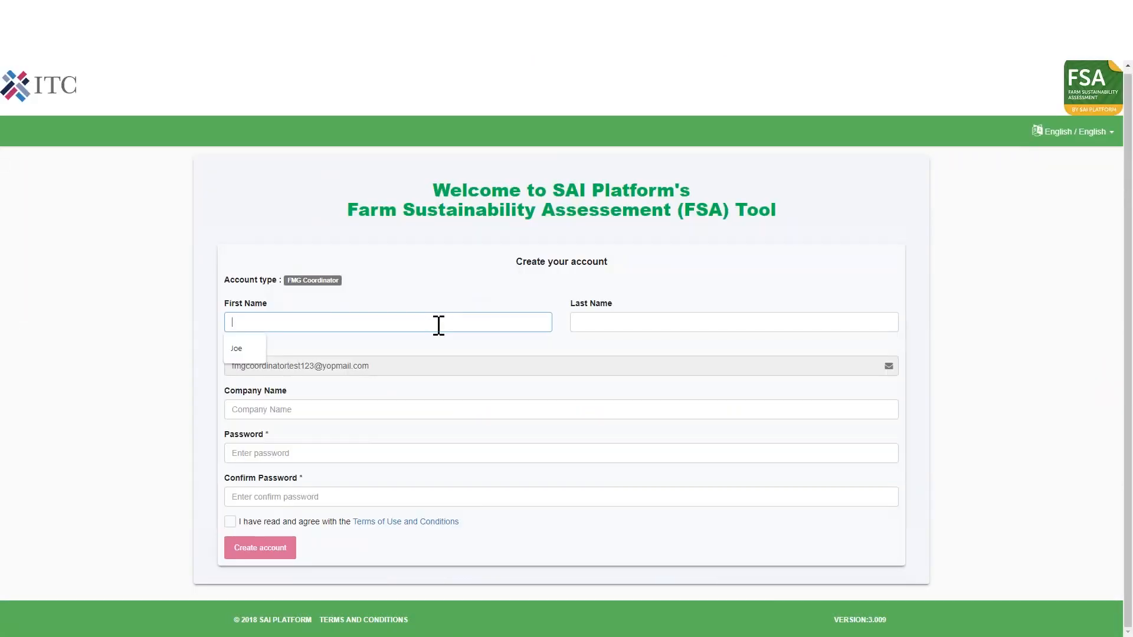
Create the coordinator account with first and last name, company name FMG TEST APPLES and the account password, accepting the terms of use.
{"action": "key", "text": "Down"}
{"action": "key", "text": "Return"}
{"action": "left_click", "coordinate": [613, 321]}
{"action": "type", "text": "Rushton"}
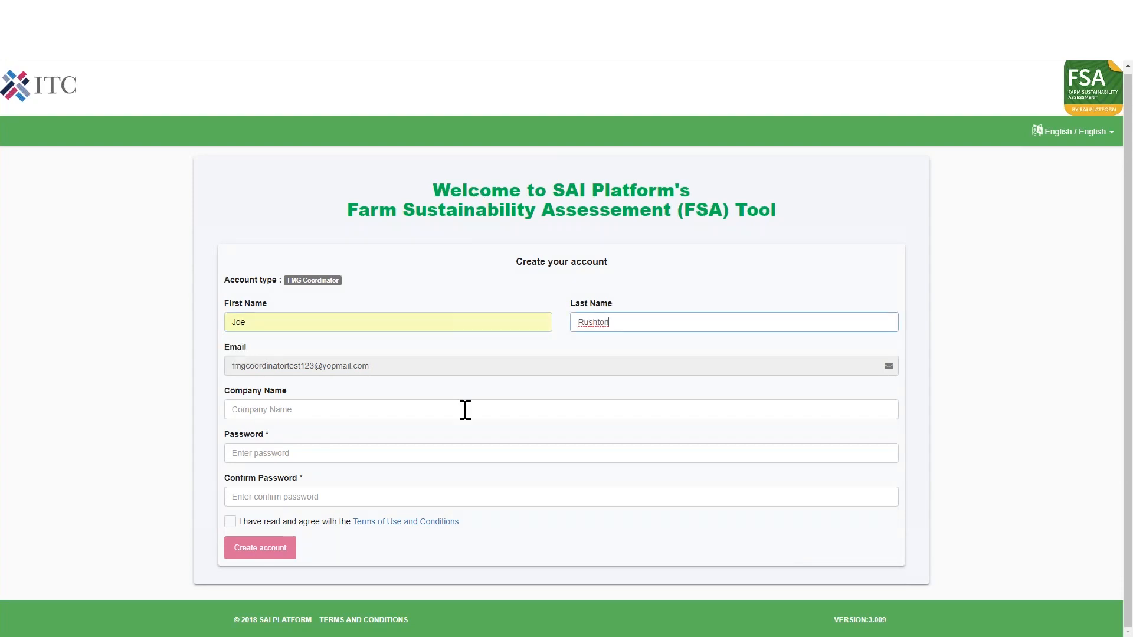
{"action": "left_click", "coordinate": [465, 410]}
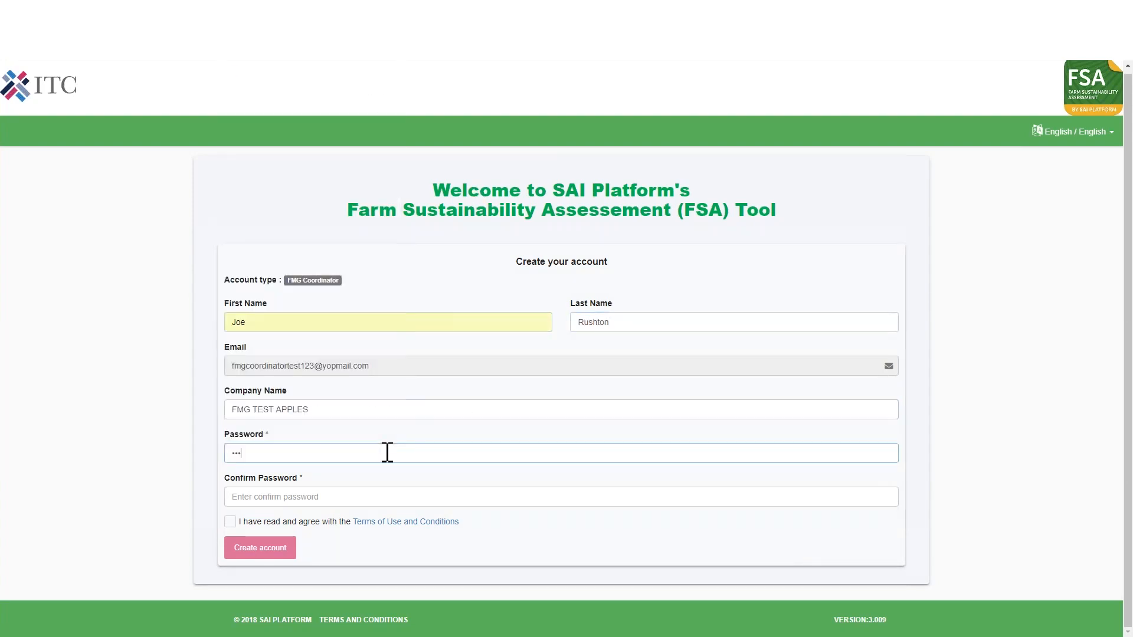
{"action": "type", "text": "***"}
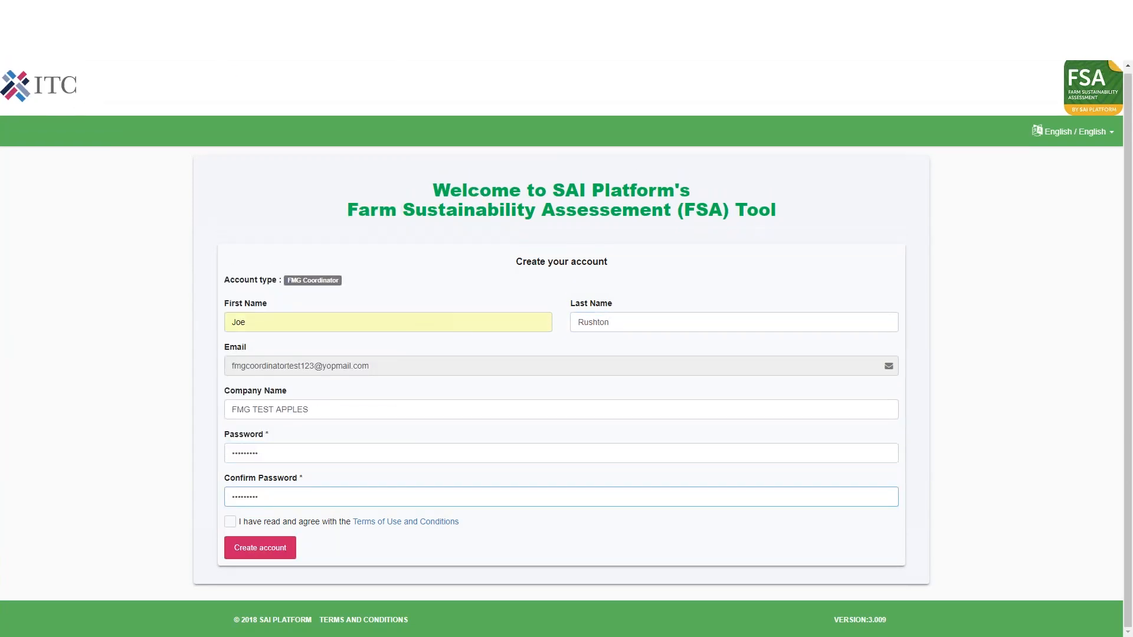
{"action": "left_click", "coordinate": [230, 522]}
{"action": "left_click", "coordinate": [261, 547]}
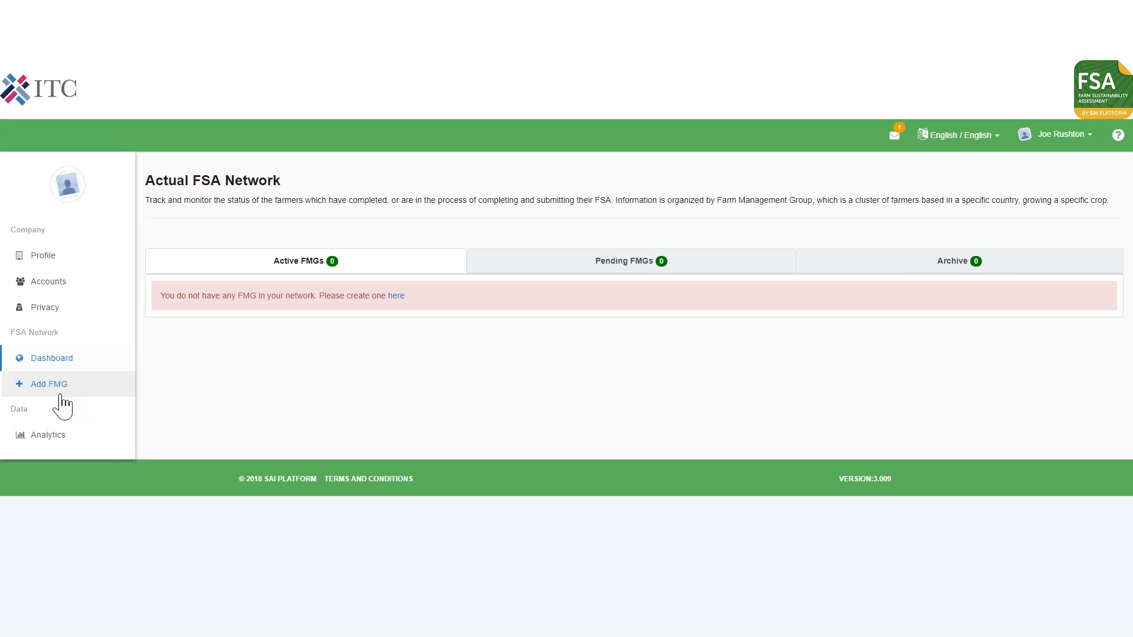
Upload the FMG Test tree logo as the picture of the coordinator's company profile.
{"action": "left_click", "coordinate": [55, 262]}
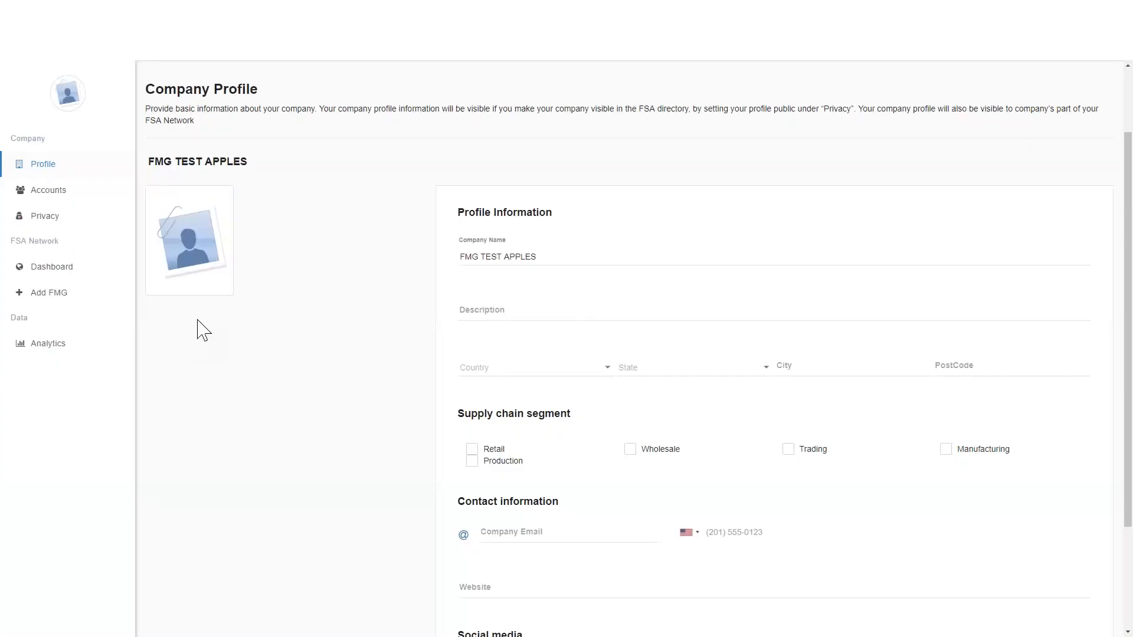
{"action": "mouse_move", "coordinate": [209, 219]}
{"action": "left_click", "coordinate": [228, 197]}
{"action": "left_click", "coordinate": [178, 199]}
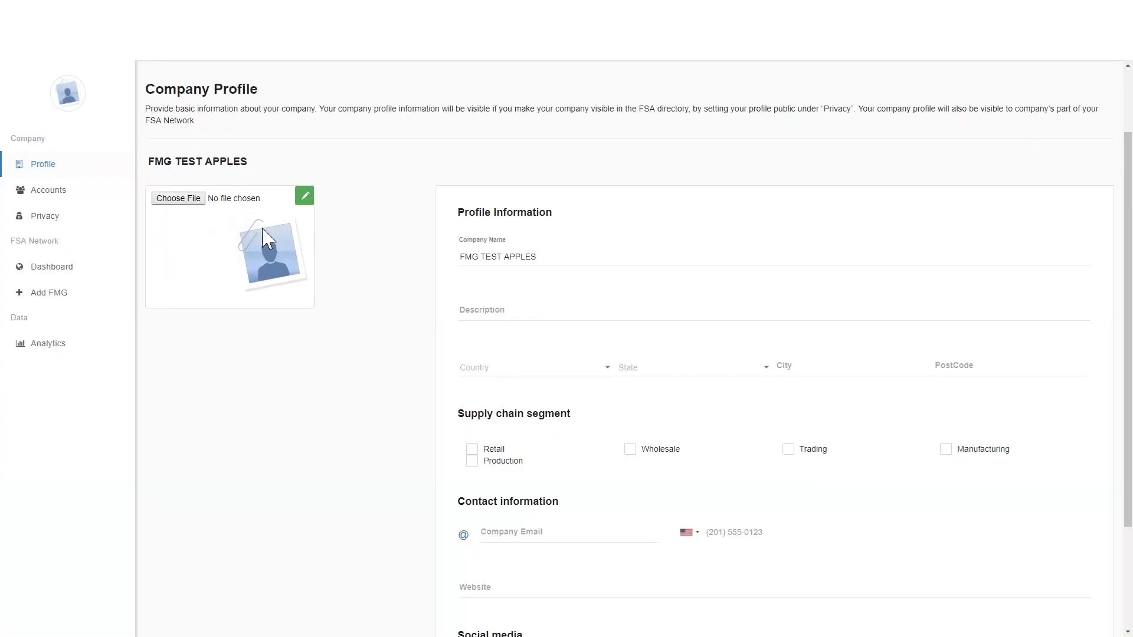
{"action": "left_click", "coordinate": [661, 510]}
{"action": "left_click", "coordinate": [773, 565]}
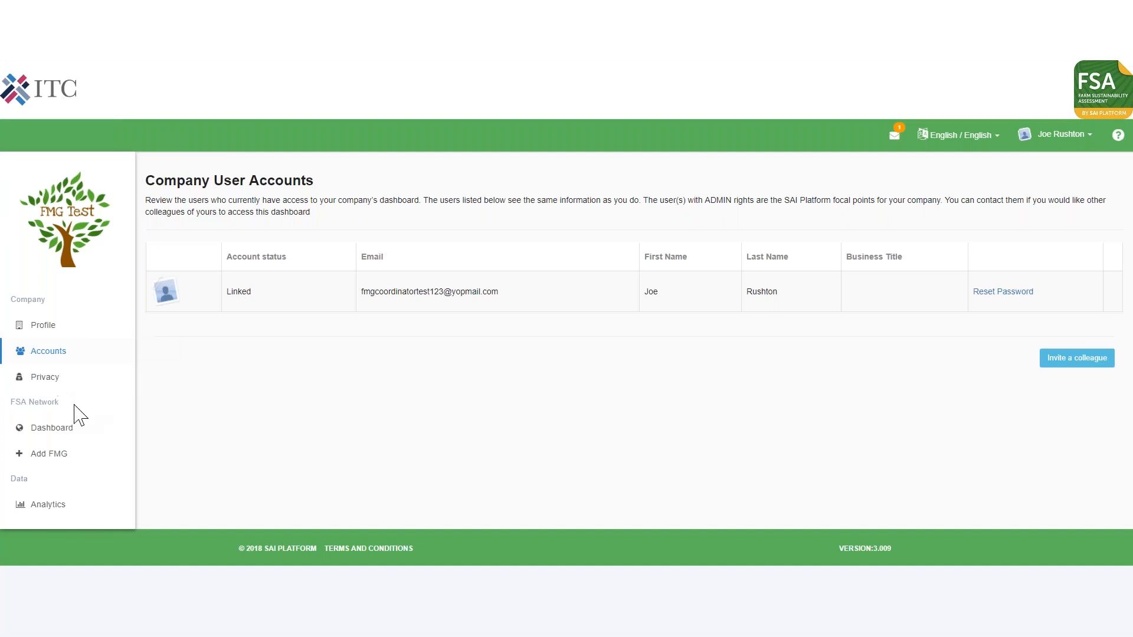
Add a farm management group named Apples UK 2019 with product Apple and country United Kingdom, and save it.
{"action": "left_click", "coordinate": [66, 462]}
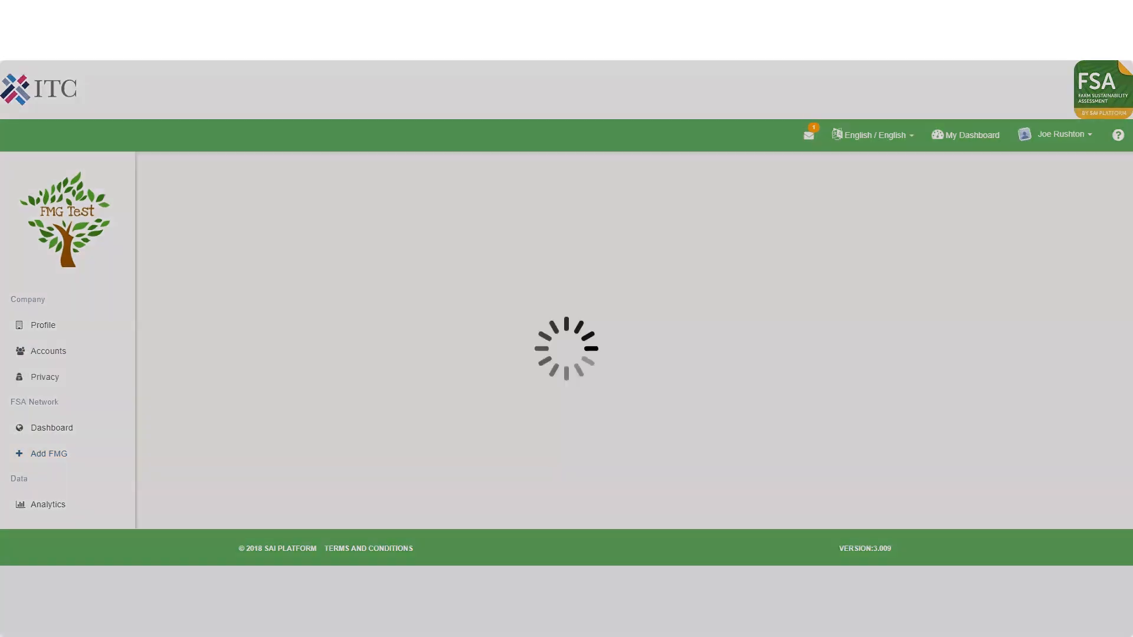
{"action": "type", "text": "Apples UK 2019"}
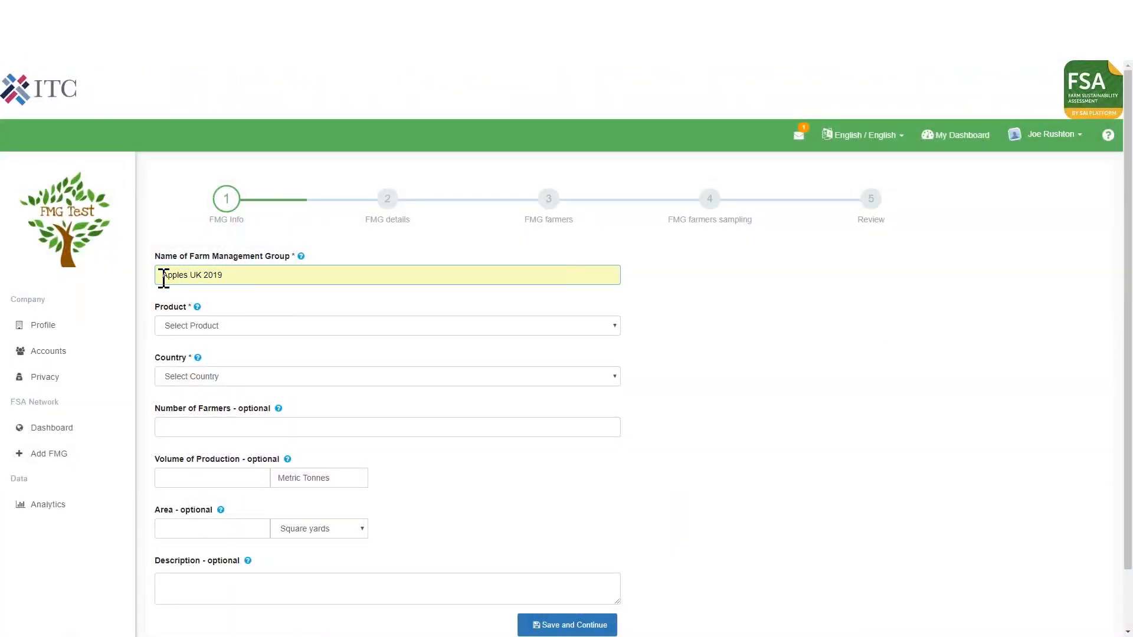
{"action": "left_click_drag", "start_coordinate": [164, 278], "coordinate": [238, 278]}
{"action": "left_click", "coordinate": [243, 278]}
{"action": "left_click", "coordinate": [252, 320]}
{"action": "left_click", "coordinate": [258, 327]}
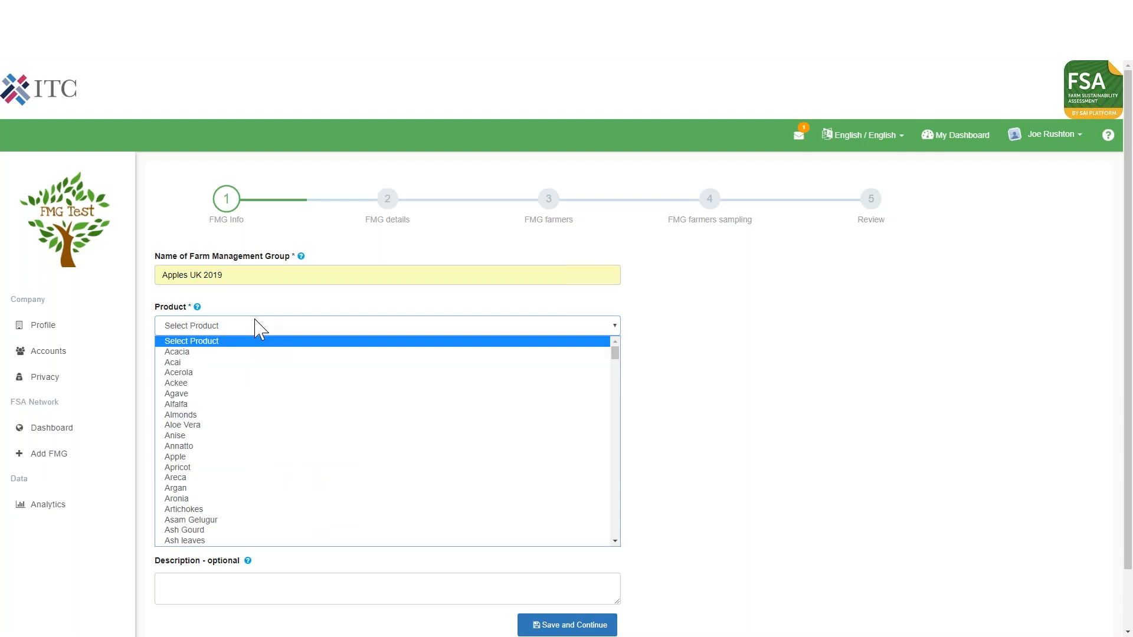
{"action": "left_click", "coordinate": [239, 457]}
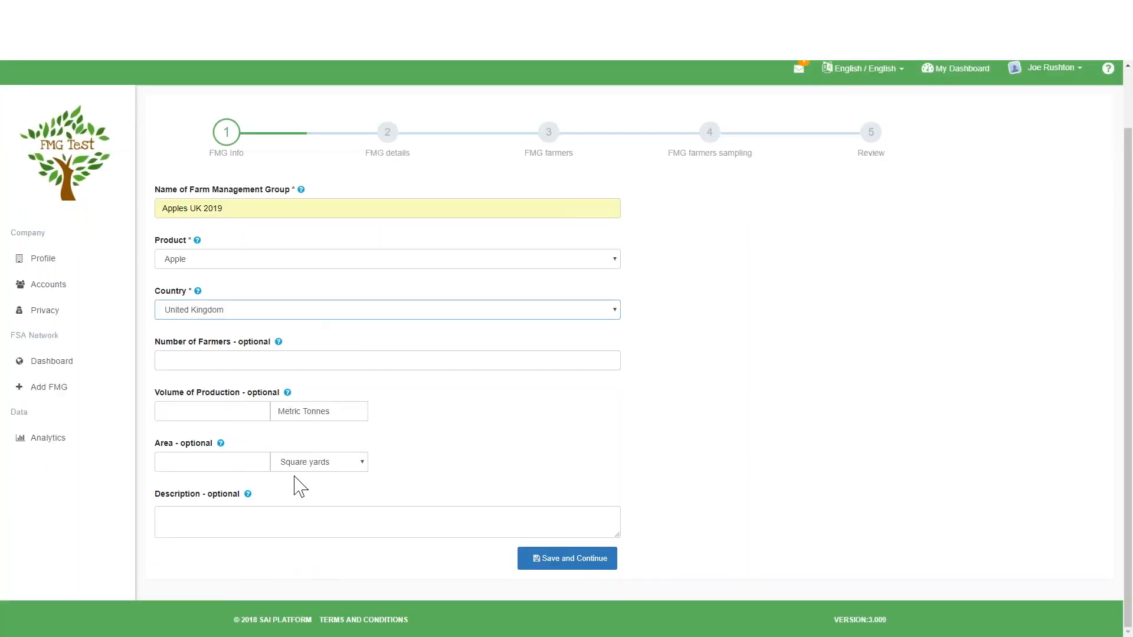
{"action": "left_click", "coordinate": [594, 562]}
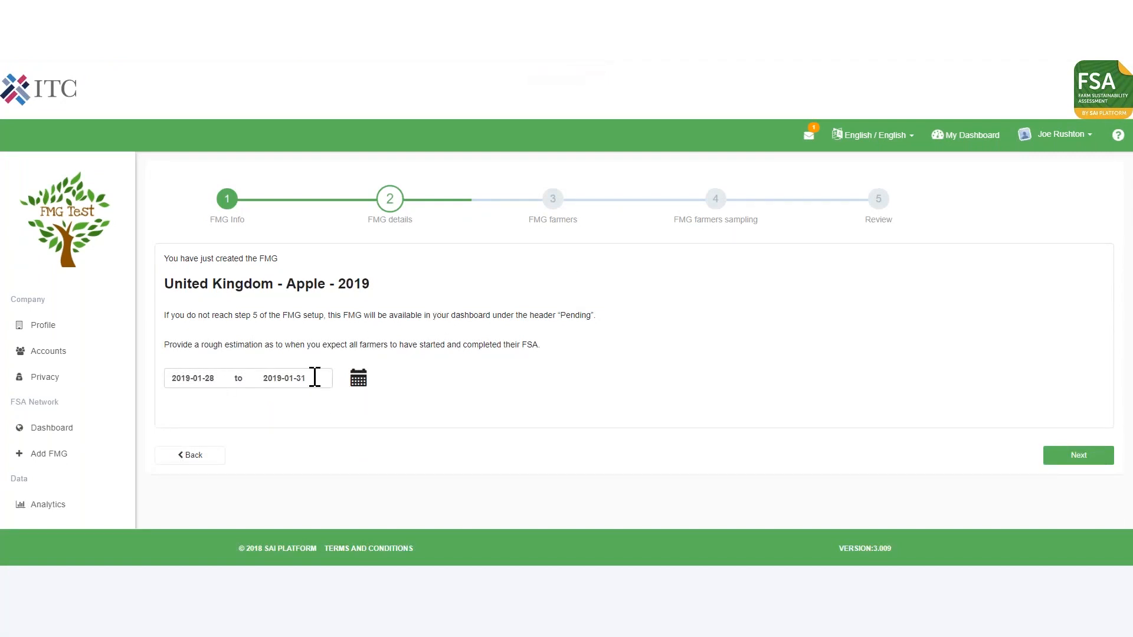
Accept 2019-01-28 to 2019-01-31 as the group's expected FSA completion period and continue to the farmers stage.
{"action": "left_click", "coordinate": [1100, 459]}
{"action": "left_click", "coordinate": [1063, 303]}
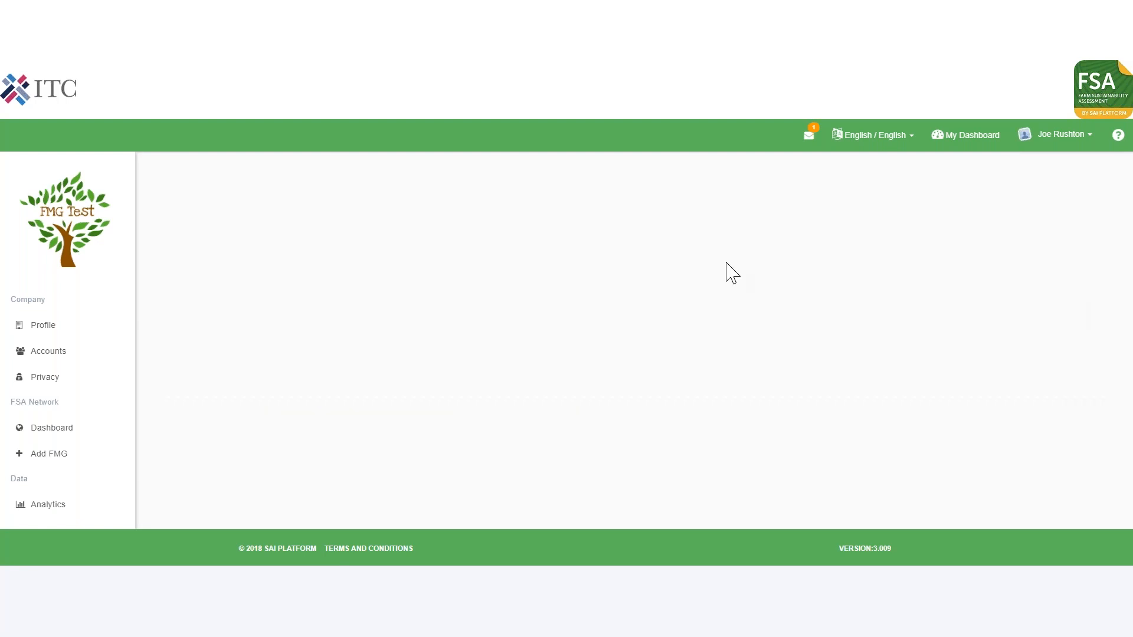
Answer Yes to whether all farmers have already completed the FSA in Excel, and switch the answer back to No.
{"action": "scroll", "coordinate": [1031, 361], "scroll_direction": "down", "scroll_amount": 3}
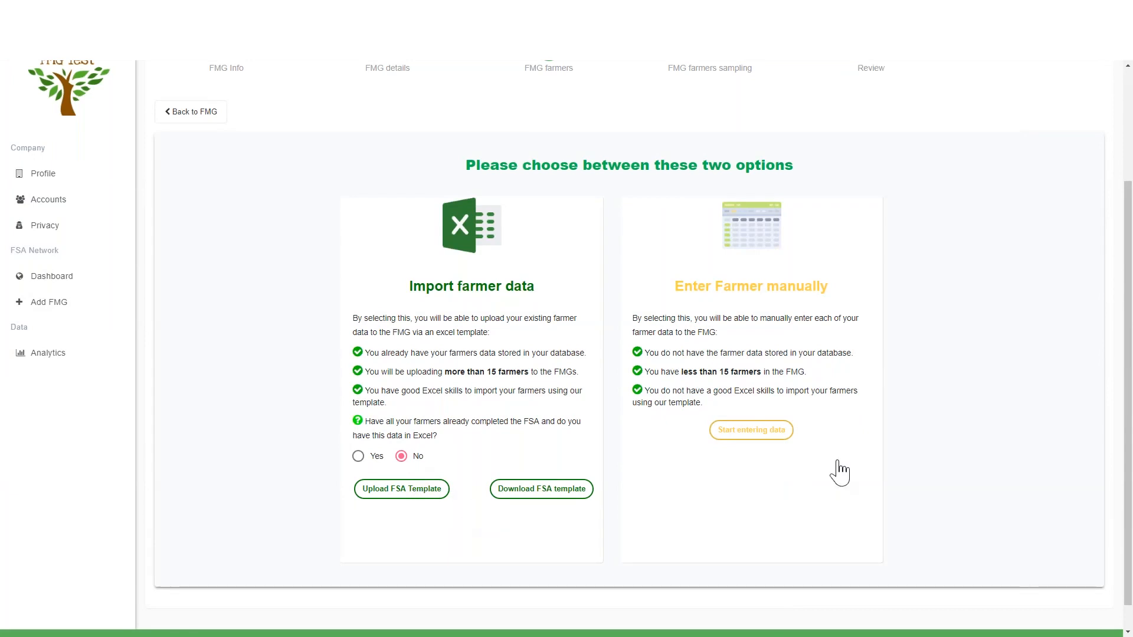
{"action": "left_click", "coordinate": [358, 456]}
{"action": "scroll", "coordinate": [422, 443], "scroll_direction": "down", "scroll_amount": 1}
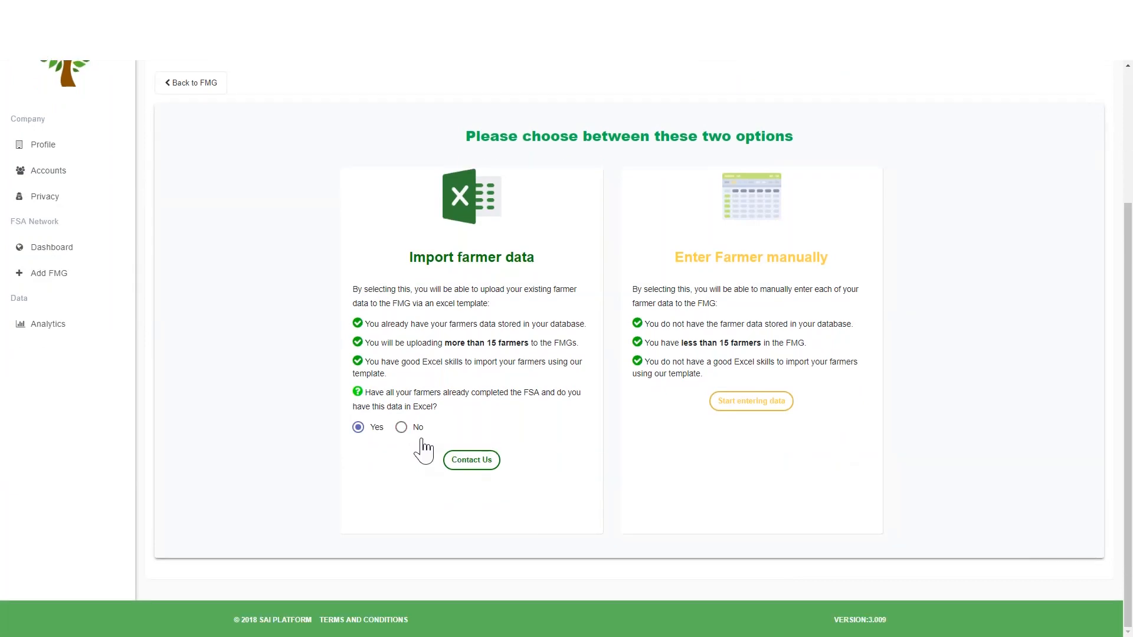
{"action": "left_click", "coordinate": [413, 429]}
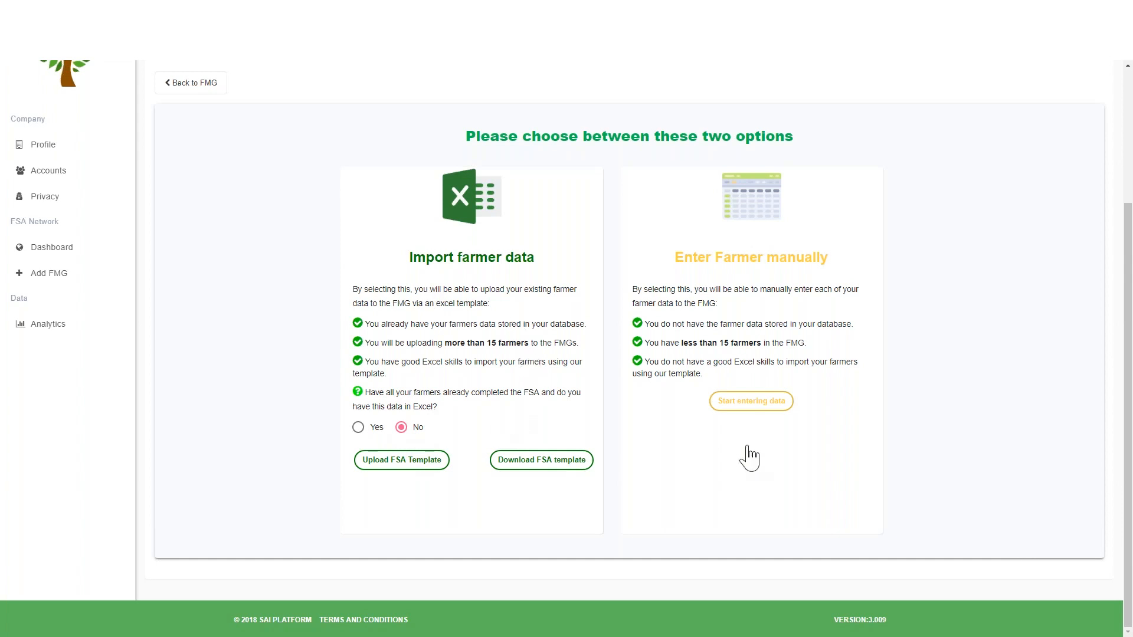
Manually enter one farmer with e-mail, first name, last name and farm name, save the record and continue.
{"action": "scroll", "coordinate": [799, 451], "scroll_direction": "down", "scroll_amount": 3}
{"action": "left_click", "coordinate": [340, 489]}
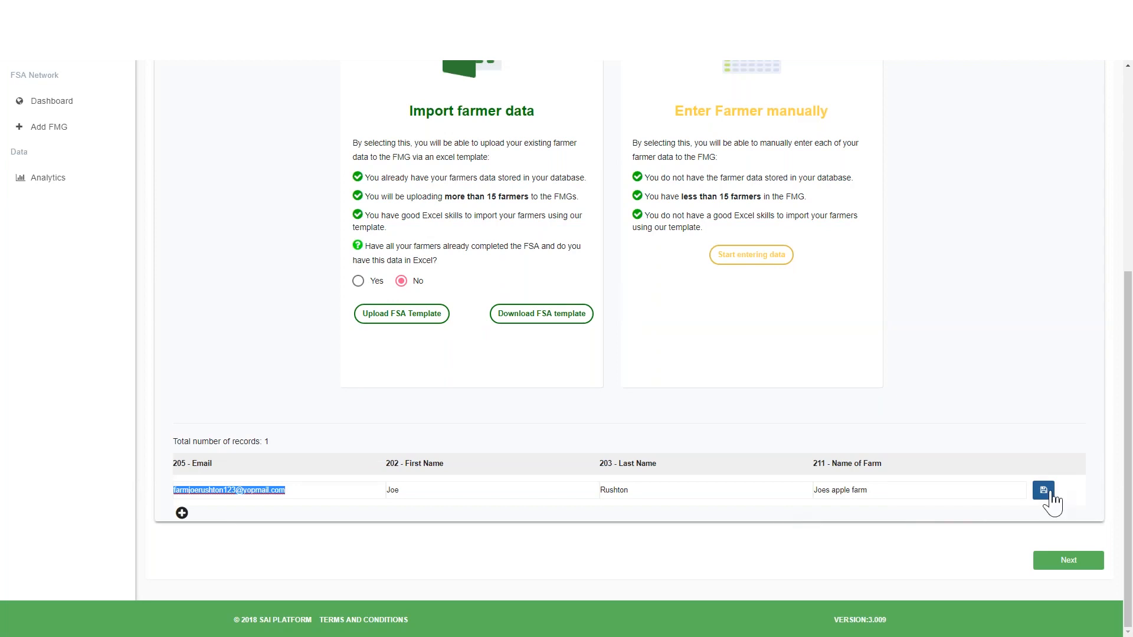
{"action": "left_click", "coordinate": [1045, 492]}
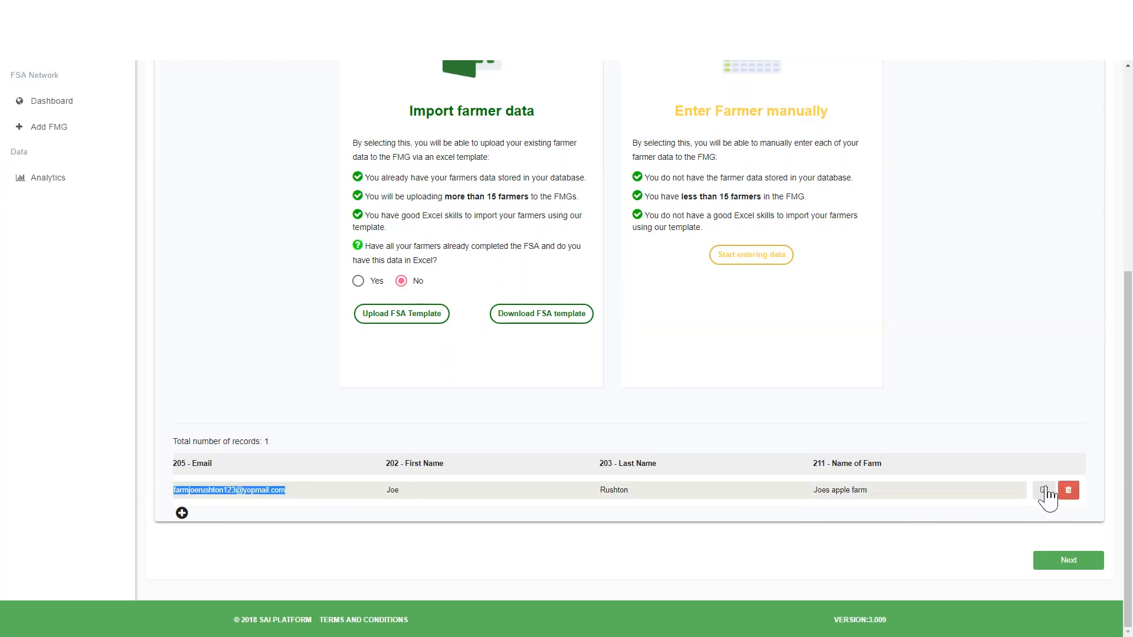
{"action": "left_click", "coordinate": [1067, 560]}
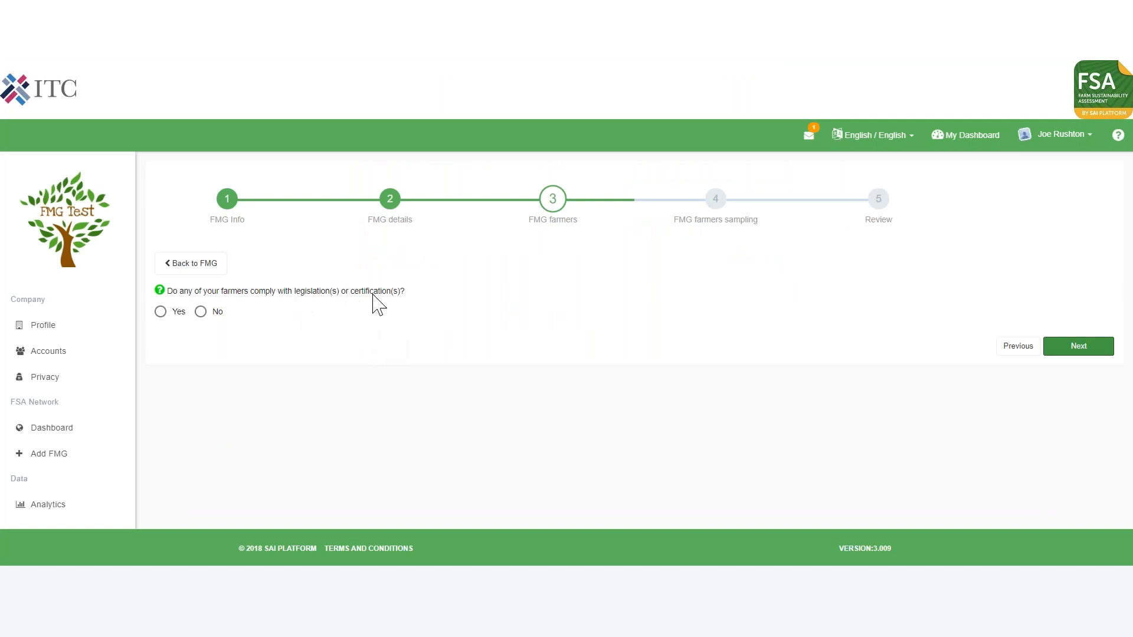
Declare that farmers comply with legislations, selecting Legislation UK, Applicable EU Directives and EU Common Agricultural Policy, and look through the certifications.
{"action": "left_click", "coordinate": [172, 314]}
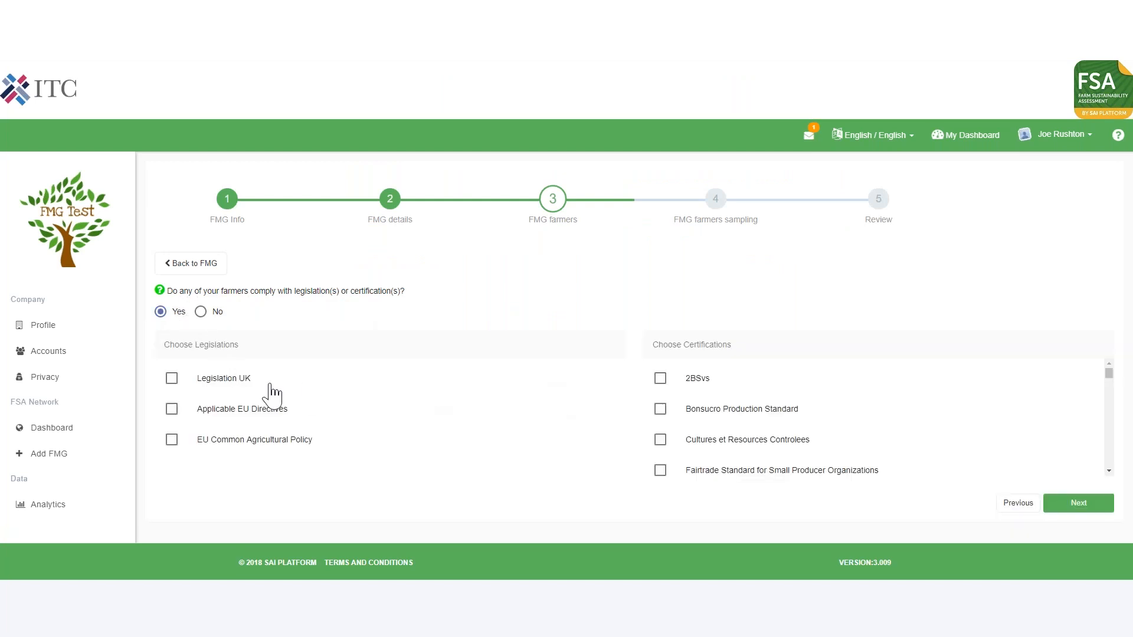
{"action": "left_click", "coordinate": [223, 391]}
{"action": "left_click", "coordinate": [221, 416]}
{"action": "left_click", "coordinate": [221, 440]}
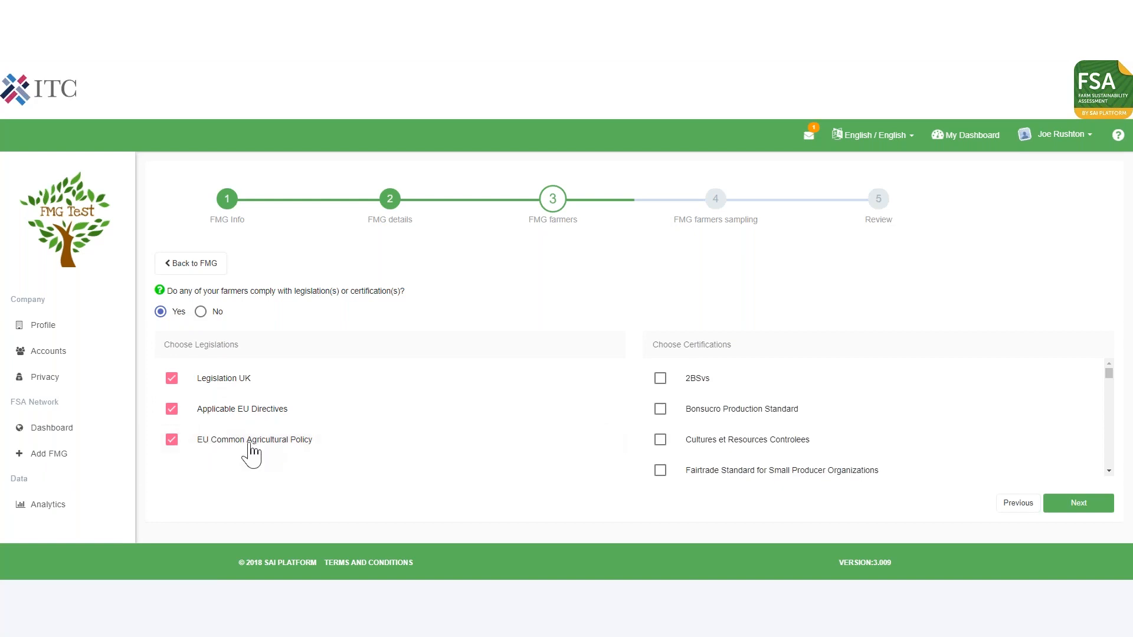
{"action": "left_click_drag", "start_coordinate": [1109, 374], "coordinate": [1112, 387]}
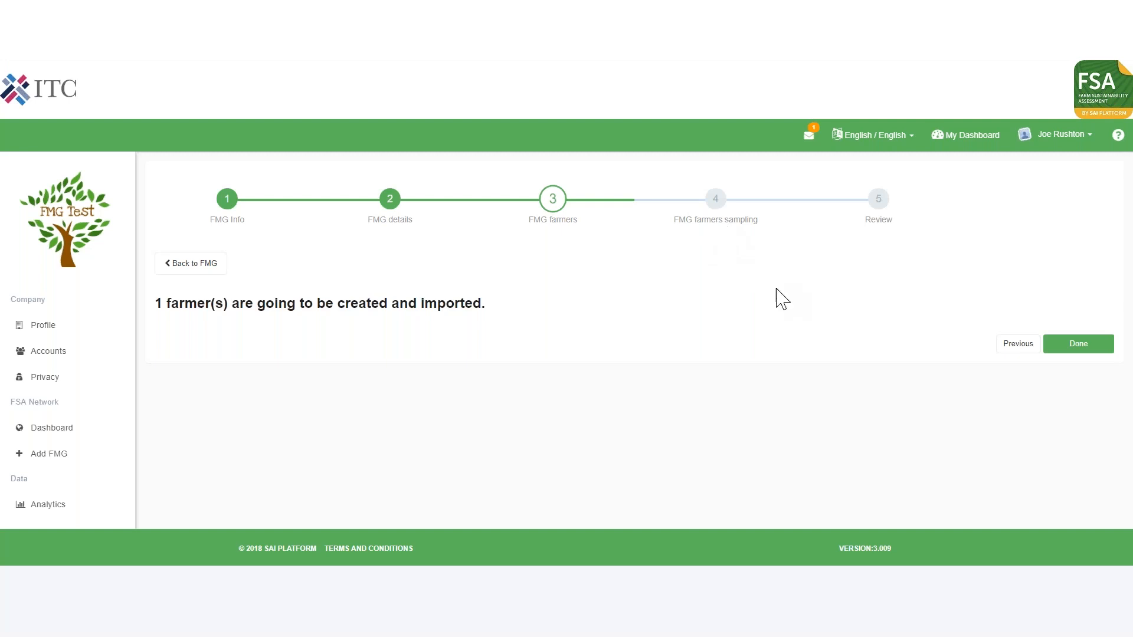
Confirm the farmer import, continue to the review stage and launch the farm management group.
{"action": "left_click", "coordinate": [1062, 349]}
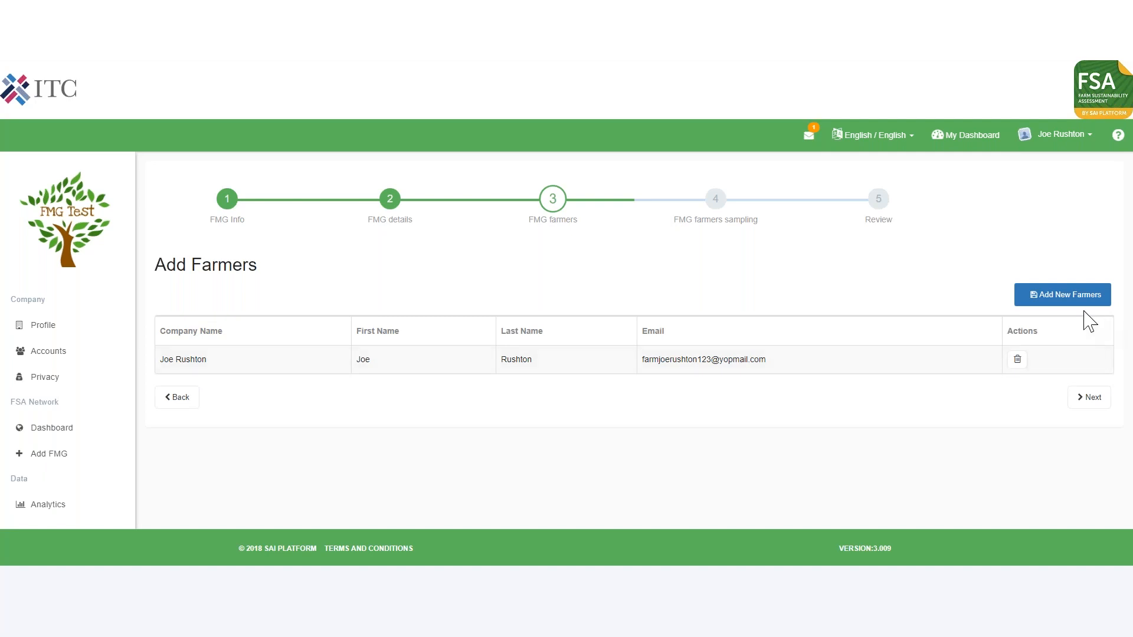
{"action": "left_click", "coordinate": [1089, 397]}
{"action": "scroll", "coordinate": [663, 285], "scroll_direction": "down", "scroll_amount": 1}
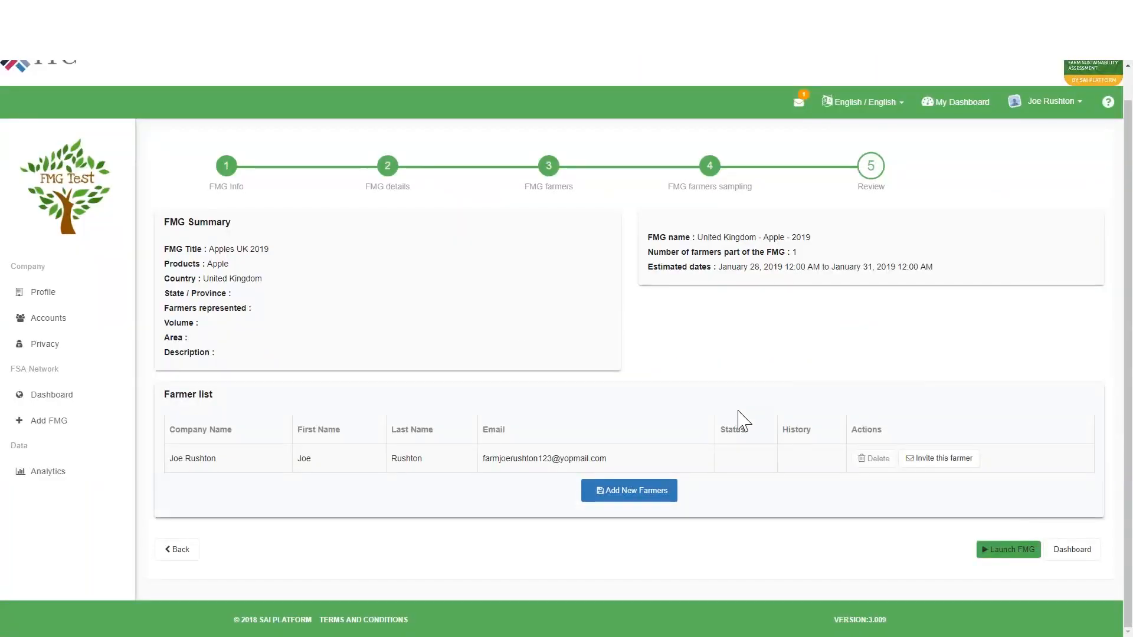
{"action": "left_click", "coordinate": [1009, 551]}
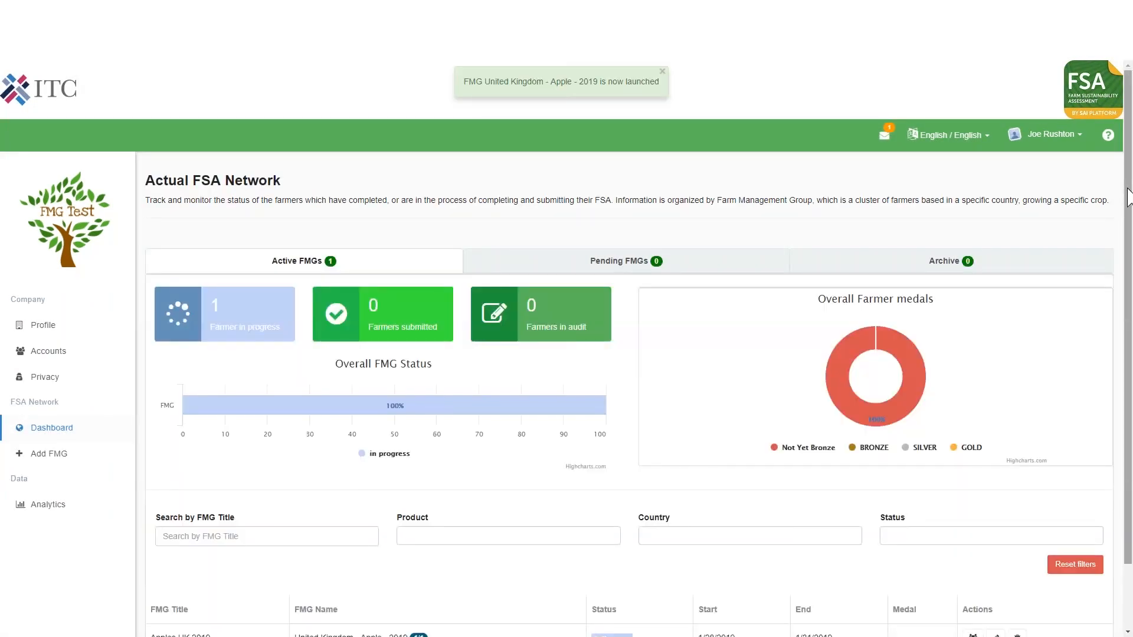
Open the company dashboard of the farmer in the Apples UK 2019 group and review its to-do list and viewing notice.
{"action": "scroll", "coordinate": [1122, 236], "scroll_direction": "down", "scroll_amount": 2}
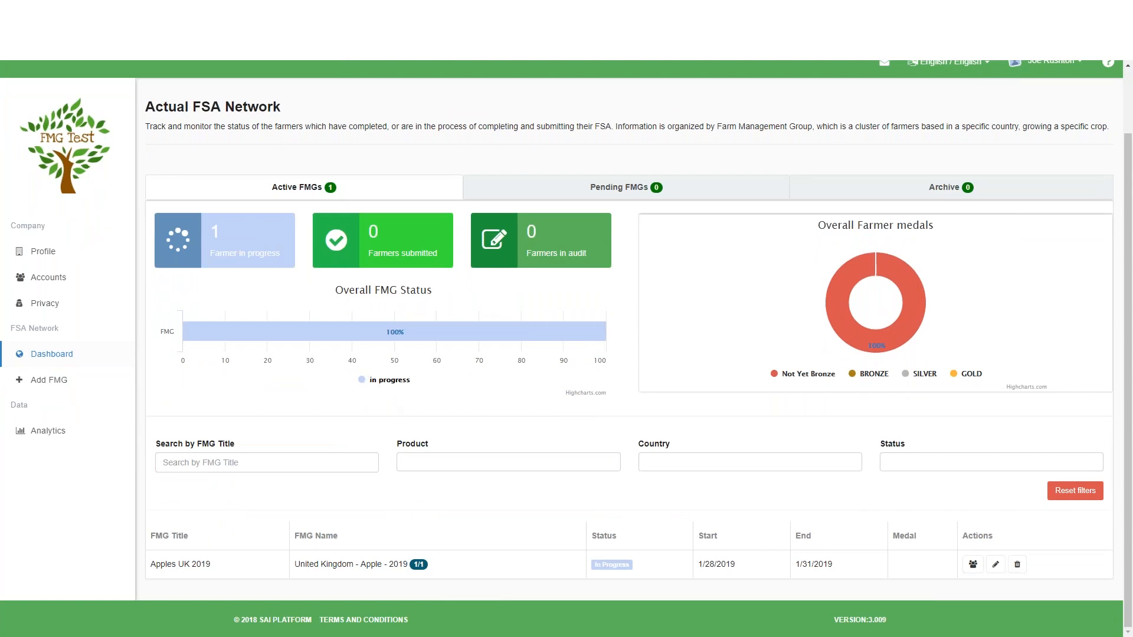
{"action": "scroll", "coordinate": [506, 546], "scroll_direction": "down", "scroll_amount": 1}
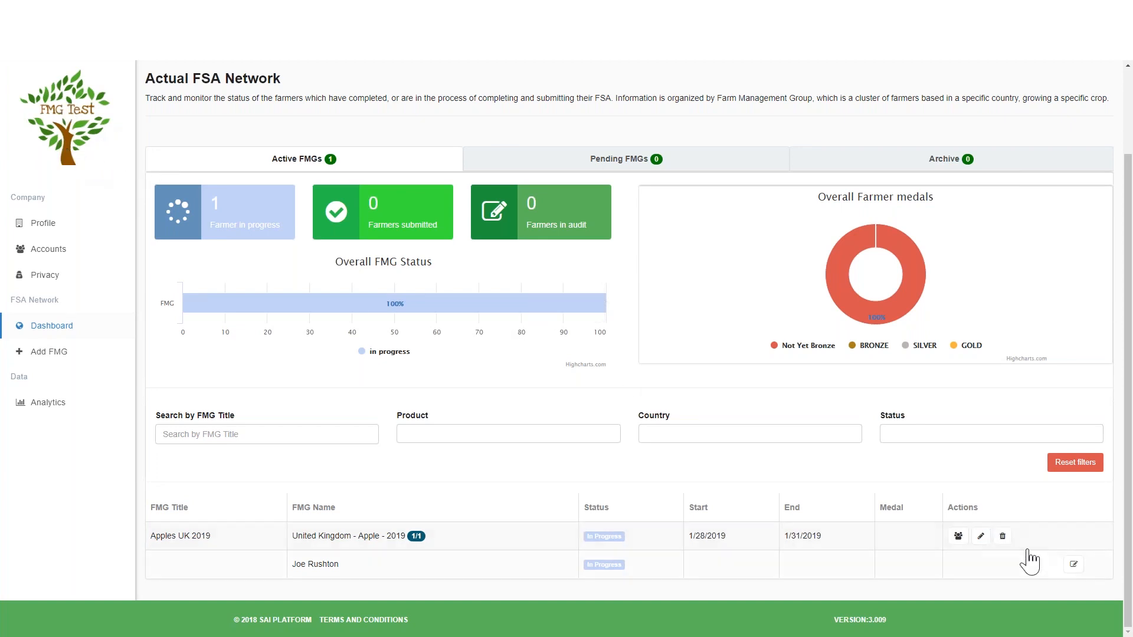
{"action": "left_click", "coordinate": [1074, 565]}
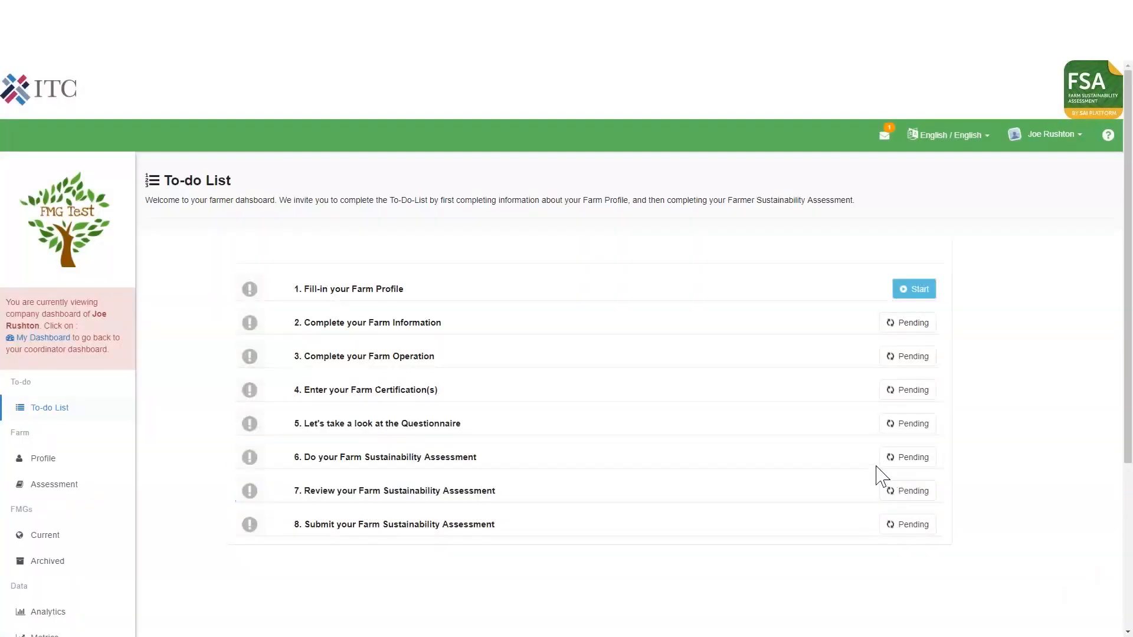
{"action": "left_click_drag", "start_coordinate": [1131, 224], "coordinate": [1131, 248]}
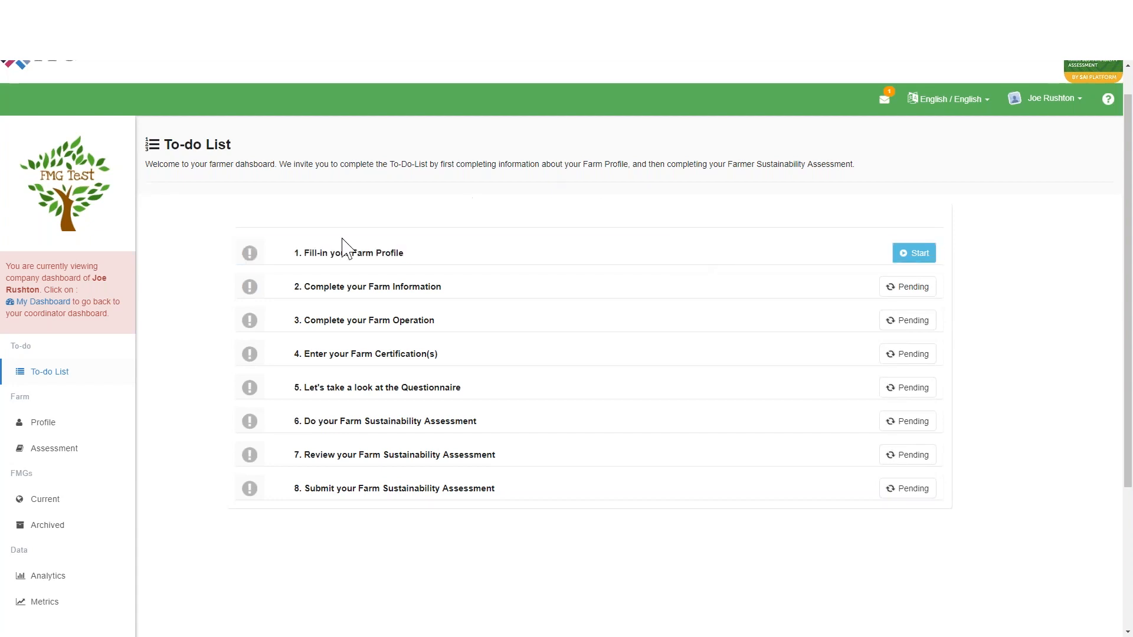
{"action": "left_click_drag", "start_coordinate": [95, 279], "coordinate": [102, 290]}
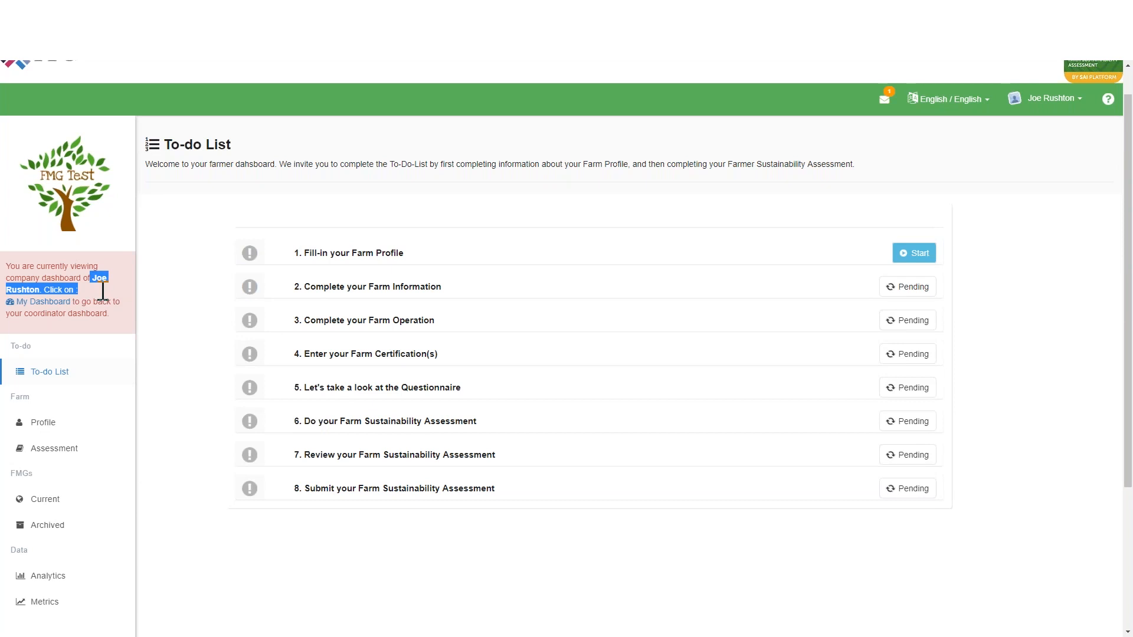
{"action": "left_click", "coordinate": [125, 292]}
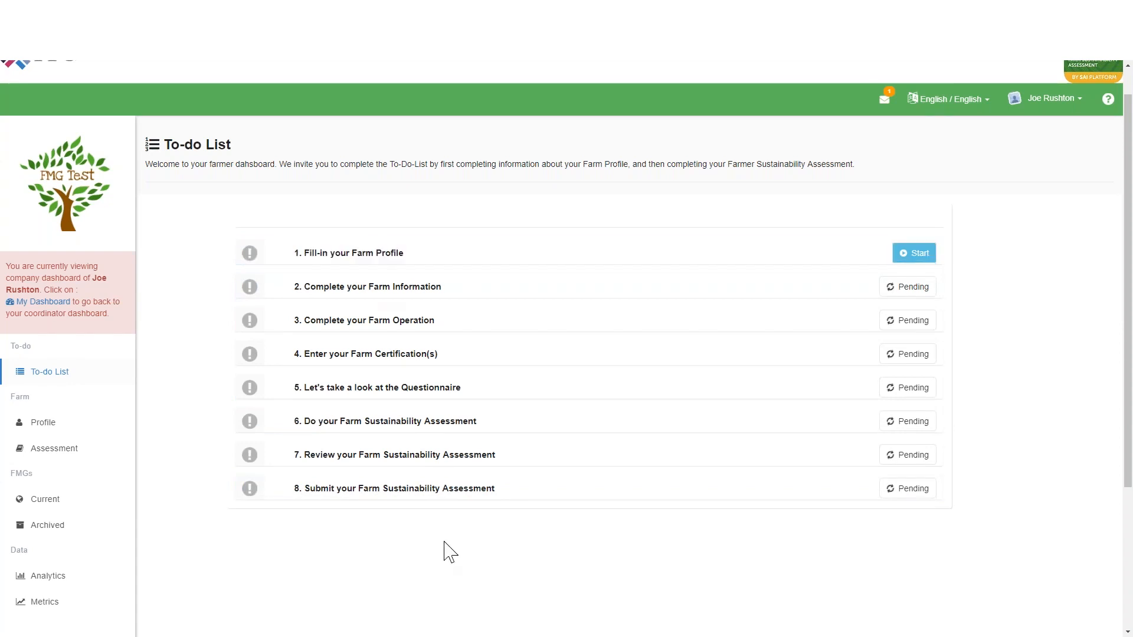
Start the farm profile and select Grapefruit among the products grown on the farm.
{"action": "left_click", "coordinate": [915, 253]}
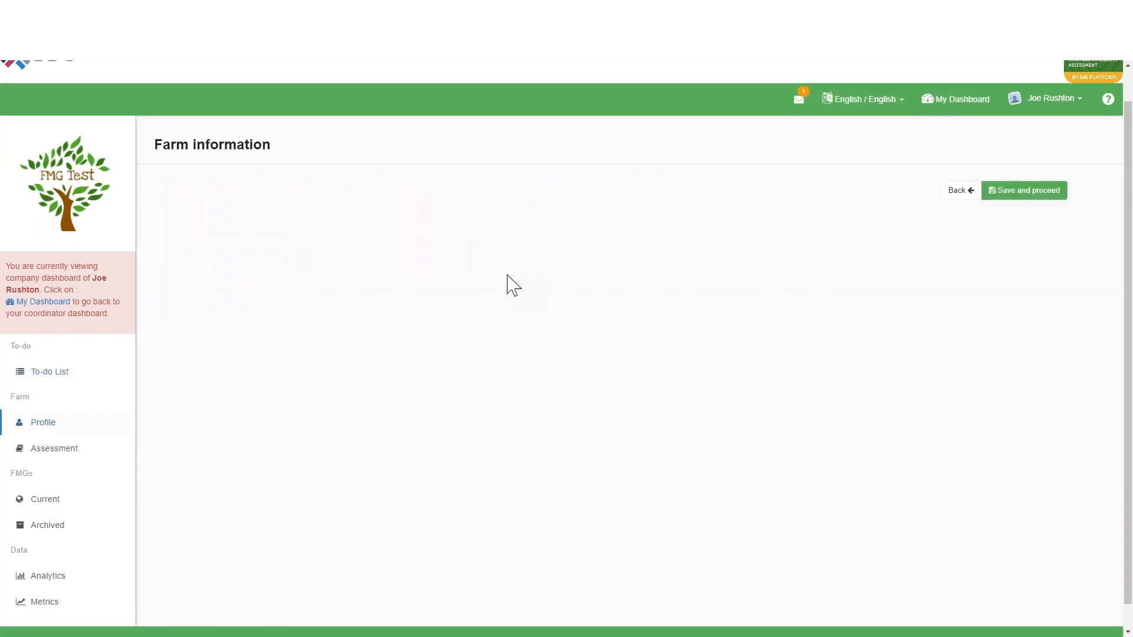
{"action": "left_click_drag", "start_coordinate": [1127, 265], "coordinate": [1127, 463]}
{"action": "left_click", "coordinate": [1050, 586]}
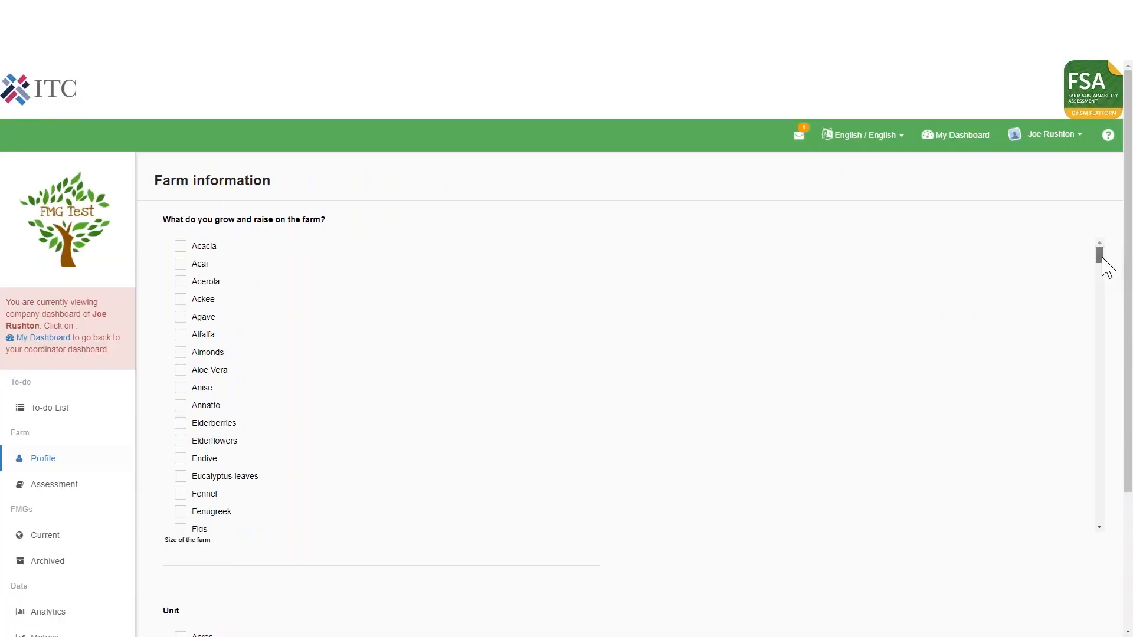
{"action": "scroll", "coordinate": [1102, 263], "scroll_direction": "down", "scroll_amount": 4}
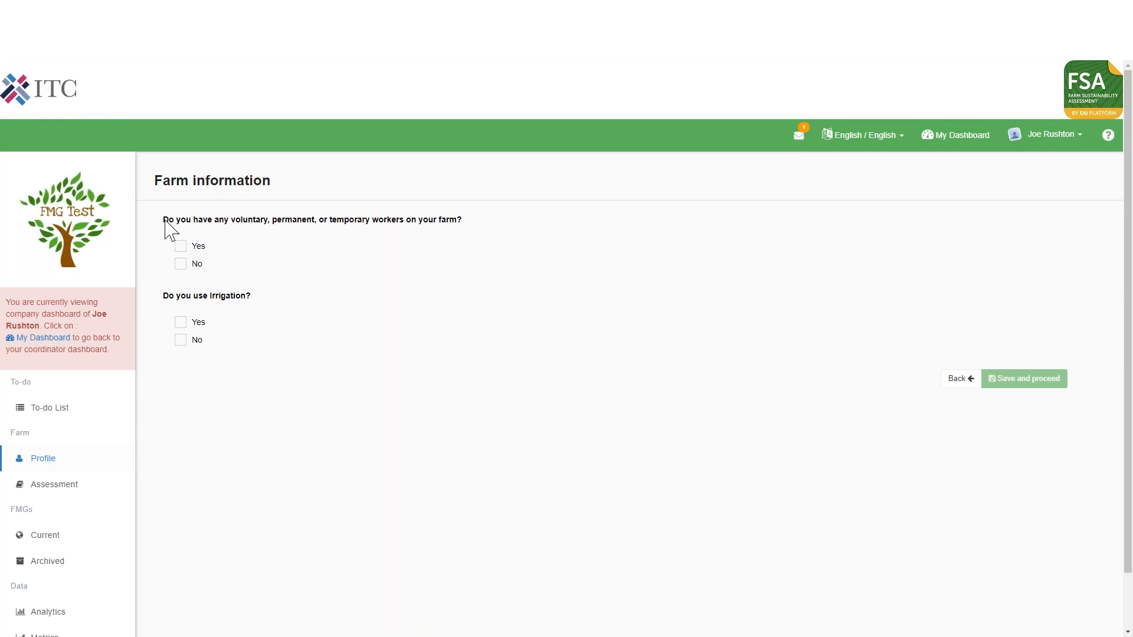
Answer Yes to having workers on the farm and Yes to using irrigation.
{"action": "left_click_drag", "start_coordinate": [165, 222], "coordinate": [464, 221]}
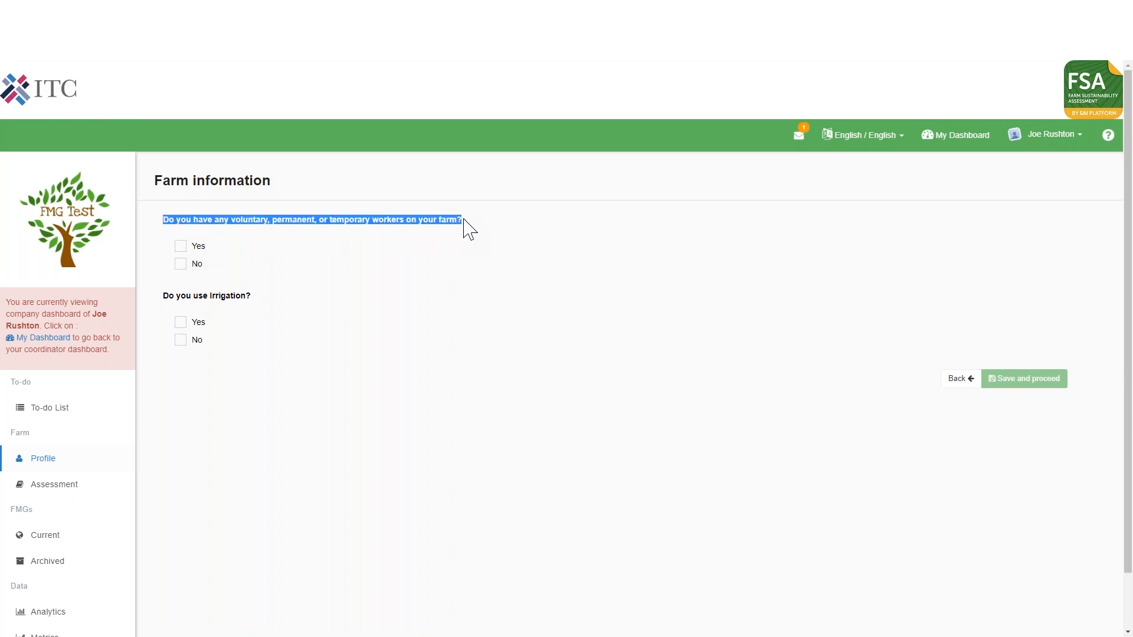
{"action": "left_click_drag", "start_coordinate": [267, 302], "coordinate": [164, 297]}
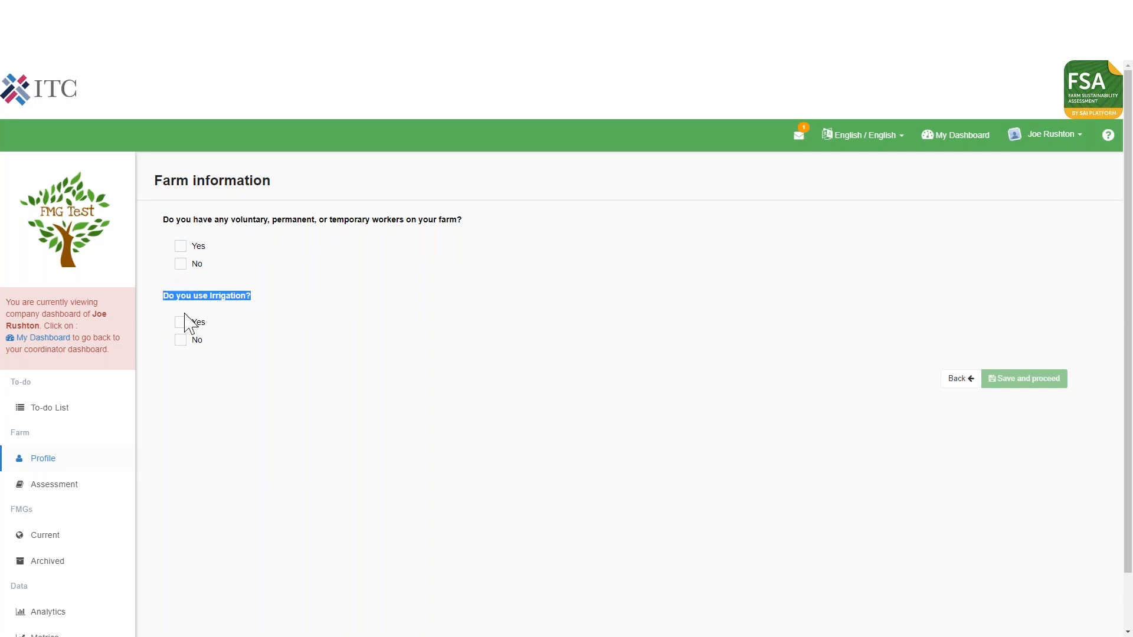
{"action": "left_click", "coordinate": [250, 296]}
{"action": "left_click_drag", "start_coordinate": [255, 298], "coordinate": [217, 301]}
{"action": "left_click", "coordinate": [216, 288]}
{"action": "left_click", "coordinate": [199, 250]}
{"action": "left_click", "coordinate": [197, 324]}
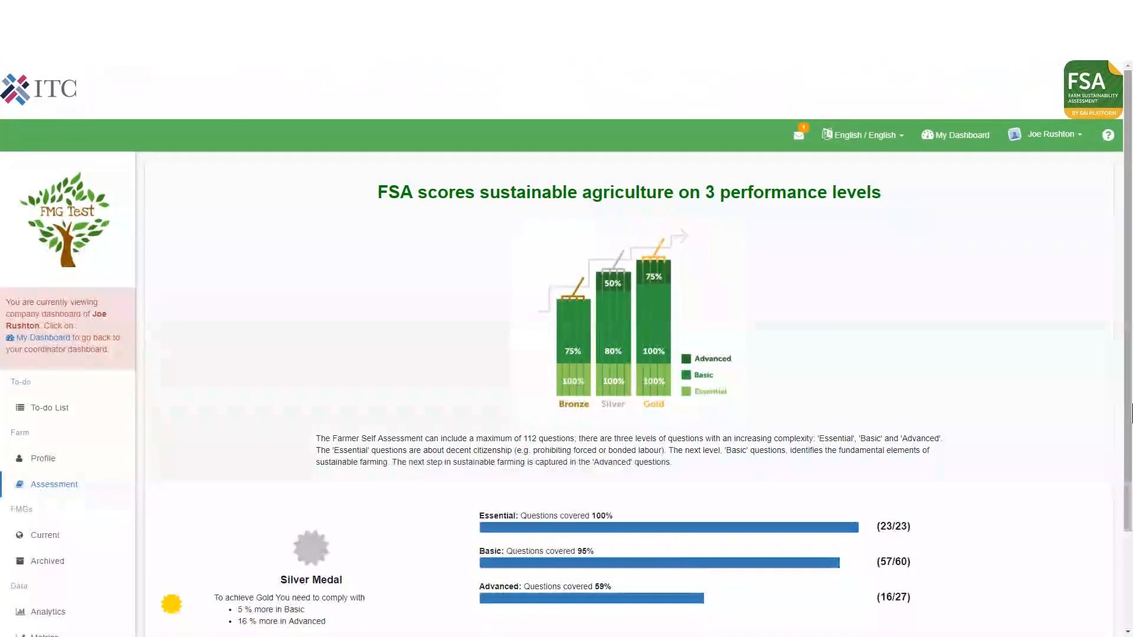
Review the farm's FSA performance level and question coverage, and agree to complete the FSA.
{"action": "left_click_drag", "start_coordinate": [1128, 346], "coordinate": [1119, 402]}
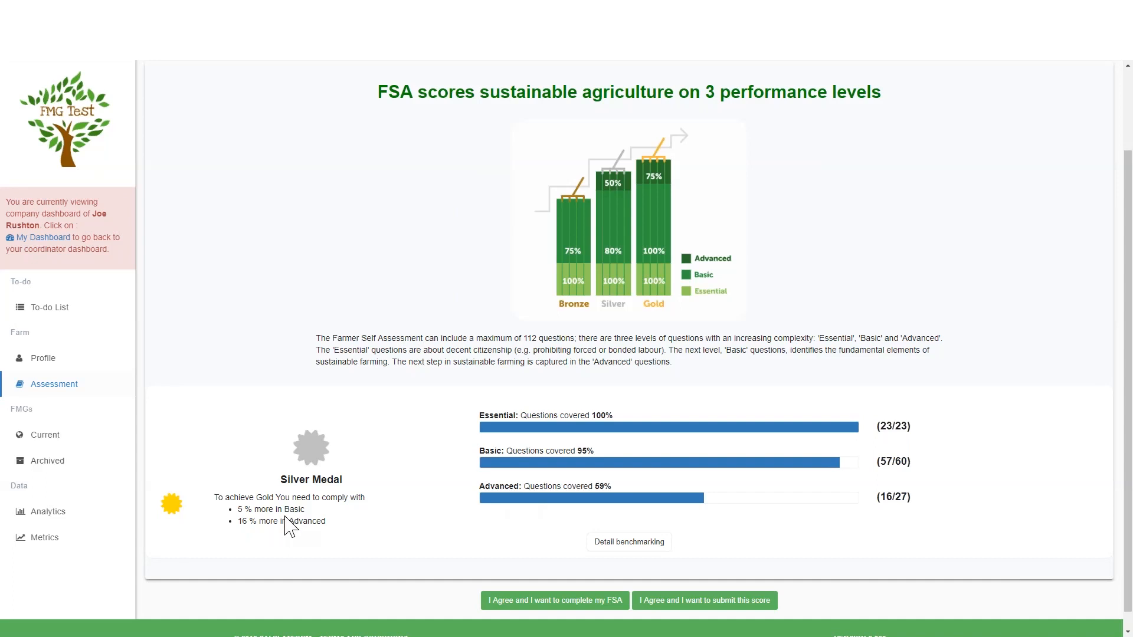
{"action": "left_click_drag", "start_coordinate": [1132, 378], "coordinate": [1130, 407]}
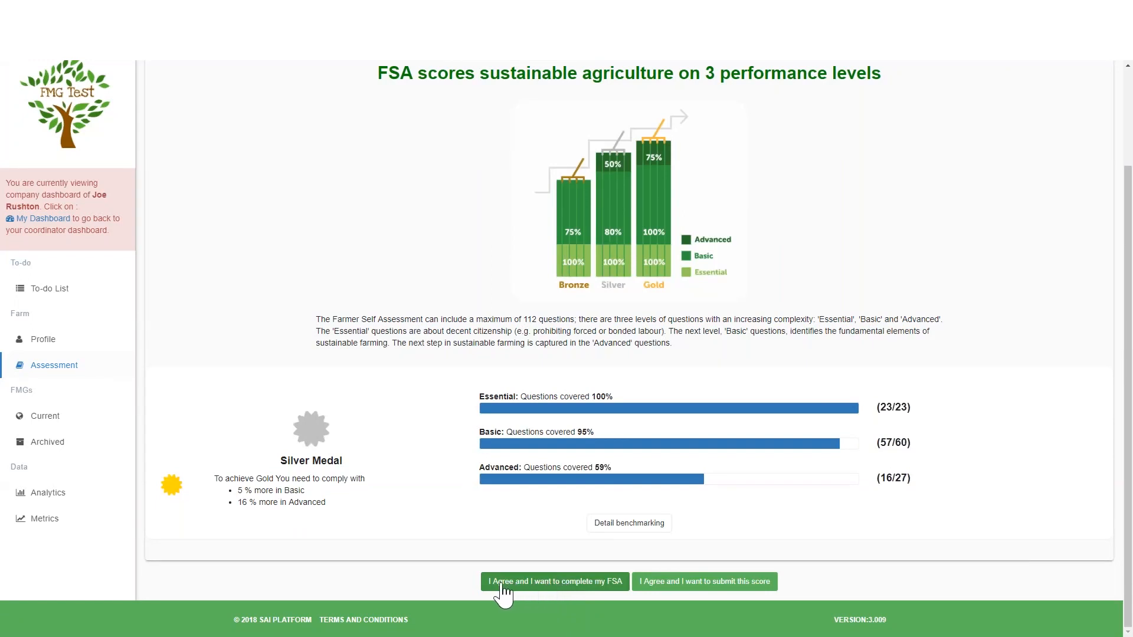
{"action": "left_click", "coordinate": [546, 585]}
Filter the assessment questionnaire to show only questions that remain unanswered.
{"action": "scroll", "coordinate": [1126, 333], "scroll_direction": "down", "scroll_amount": 1}
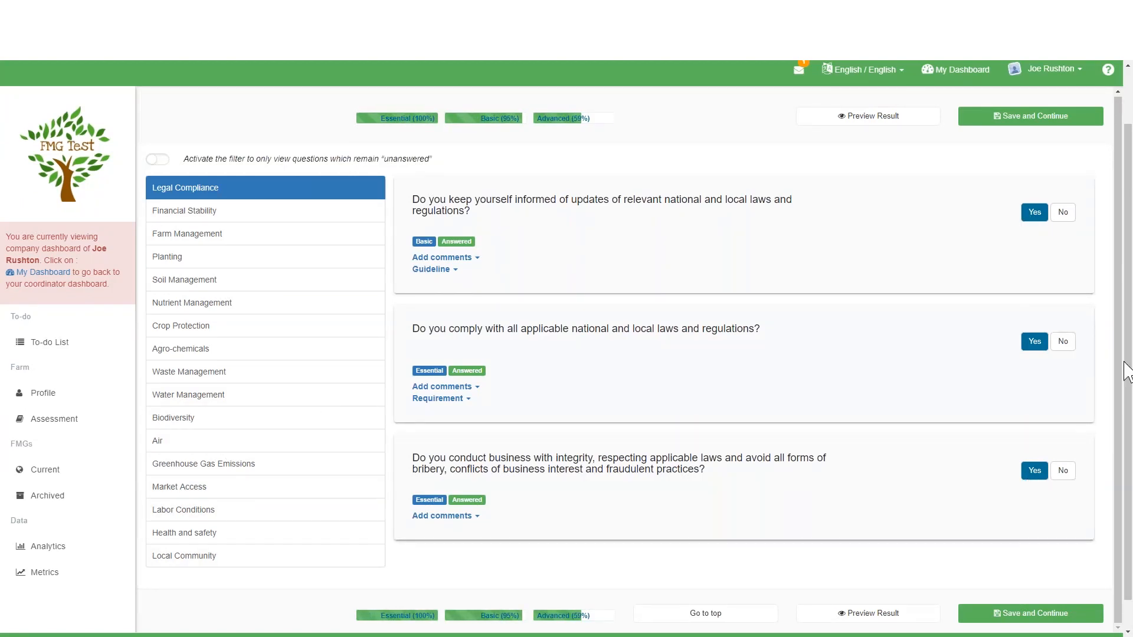
{"action": "mouse_move", "coordinate": [1128, 369]}
{"action": "left_mouse_down"}
{"action": "mouse_move", "coordinate": [1128, 419]}
{"action": "mouse_move", "coordinate": [1124, 342]}
{"action": "mouse_move", "coordinate": [1126, 360]}
{"action": "left_mouse_up"}
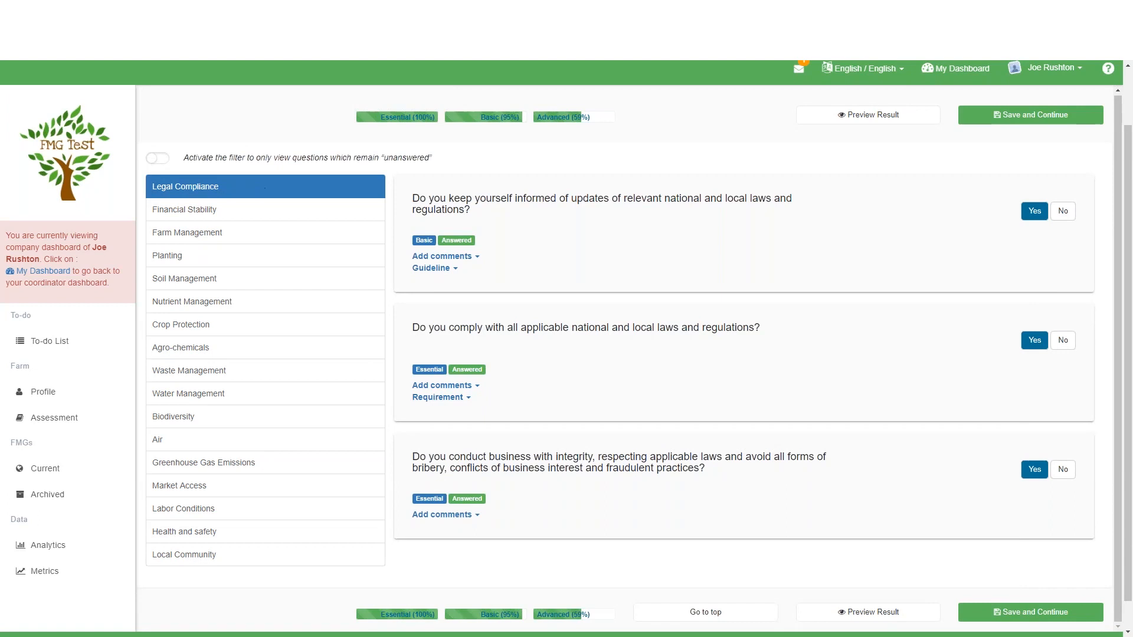
{"action": "left_click", "coordinate": [158, 158]}
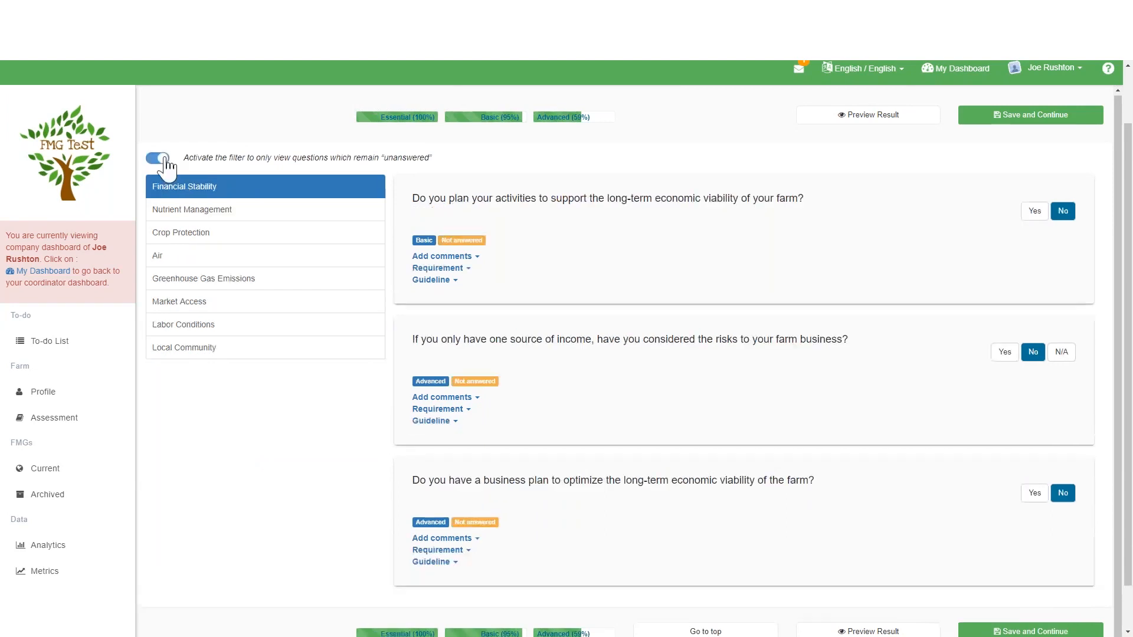
Read the requirement of the nutrient management plan question under Nutrient Management and answer it Yes.
{"action": "left_click", "coordinate": [220, 212]}
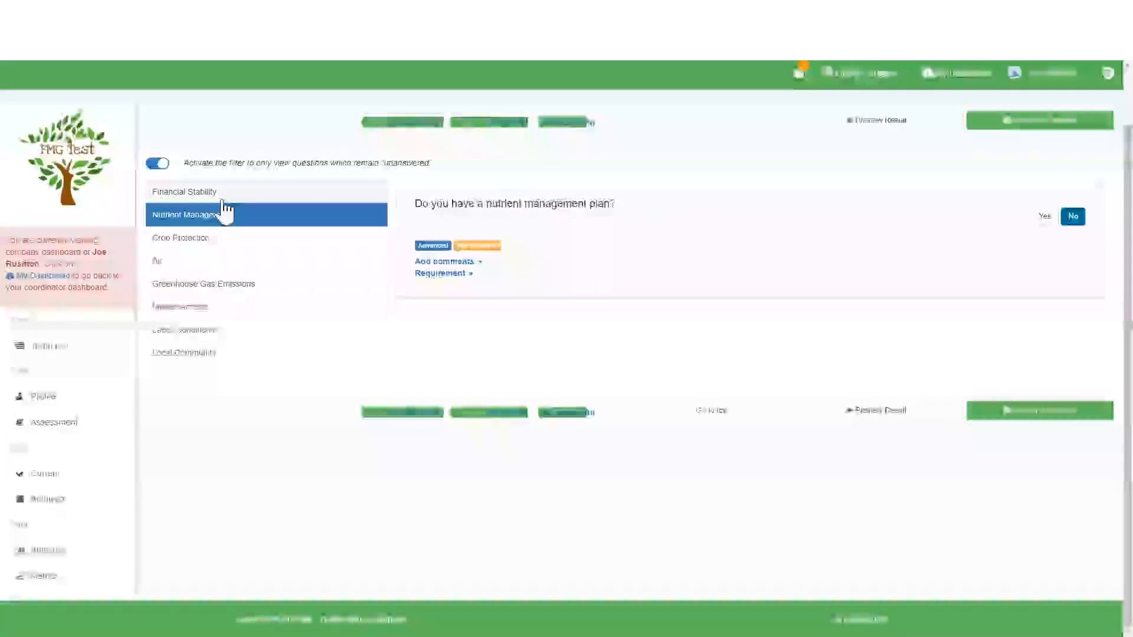
{"action": "left_click", "coordinate": [259, 197]}
{"action": "left_click", "coordinate": [264, 214]}
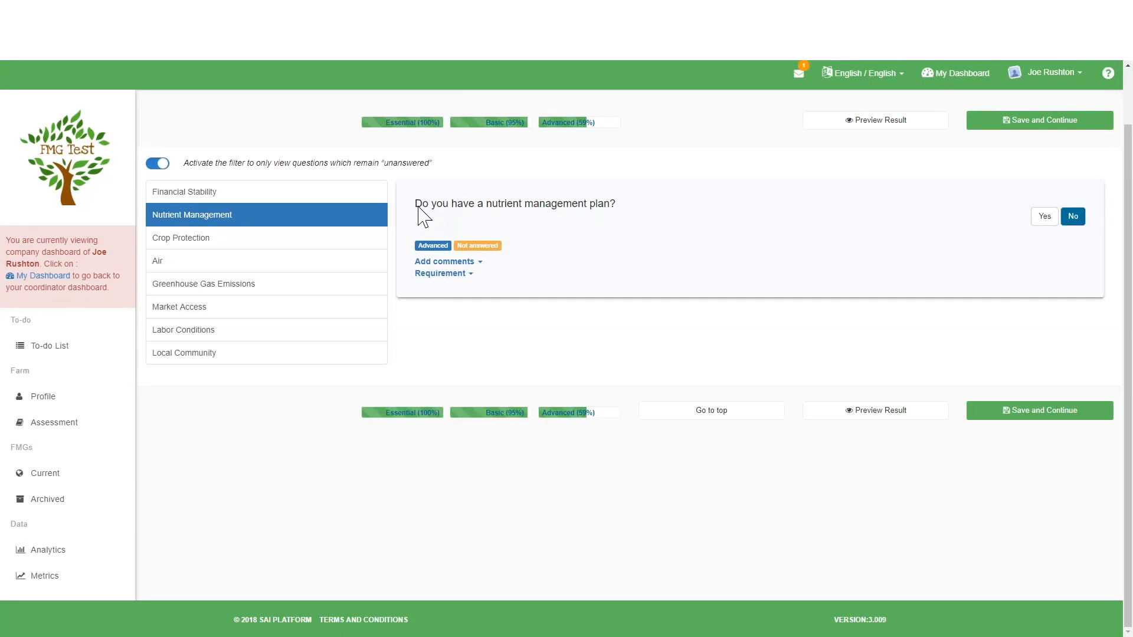
{"action": "left_click", "coordinate": [451, 274]}
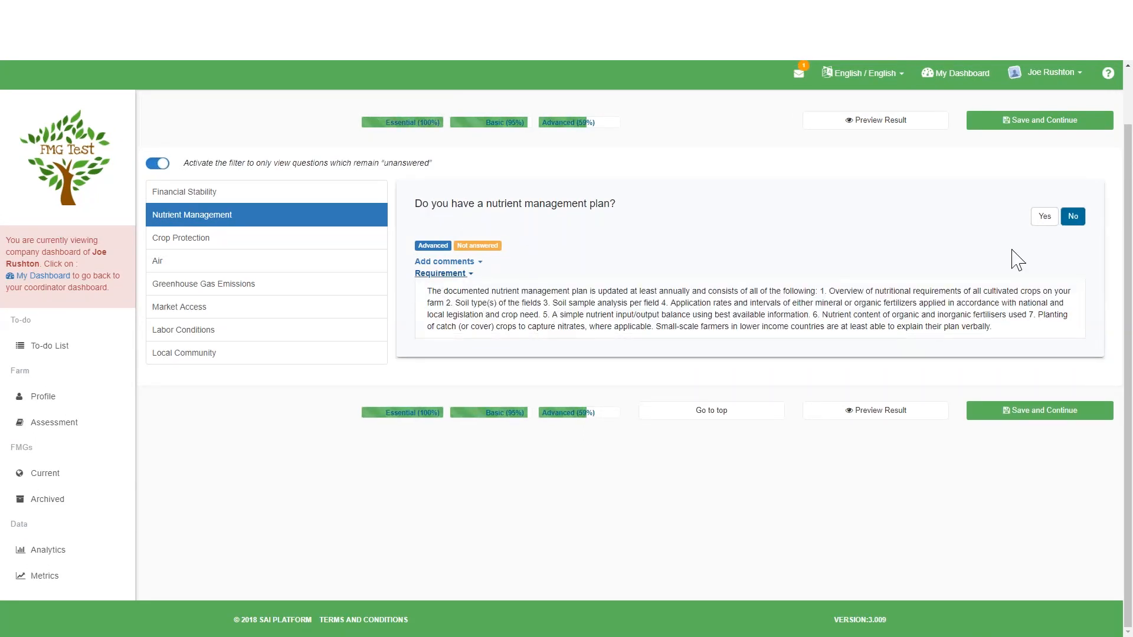
{"action": "left_click", "coordinate": [1044, 217]}
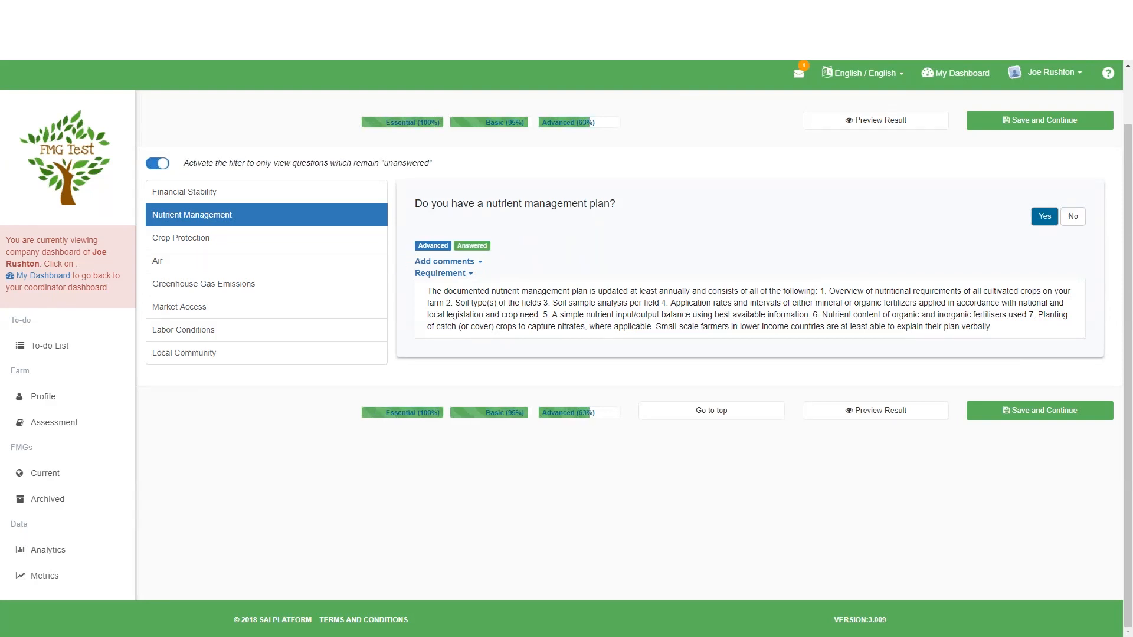
Answer Yes to minimizing harm to non-target organisms under Crop Protection, and open the overview of unanswered questions.
{"action": "left_click", "coordinate": [266, 242]}
{"action": "left_click", "coordinate": [1015, 357]}
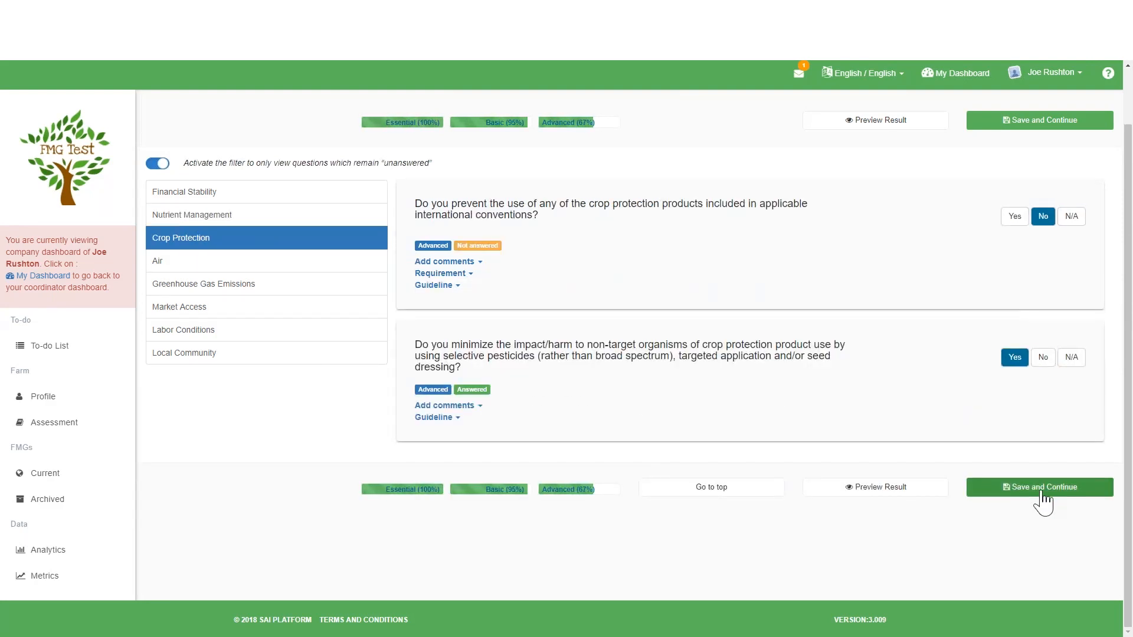
{"action": "left_click", "coordinate": [897, 127]}
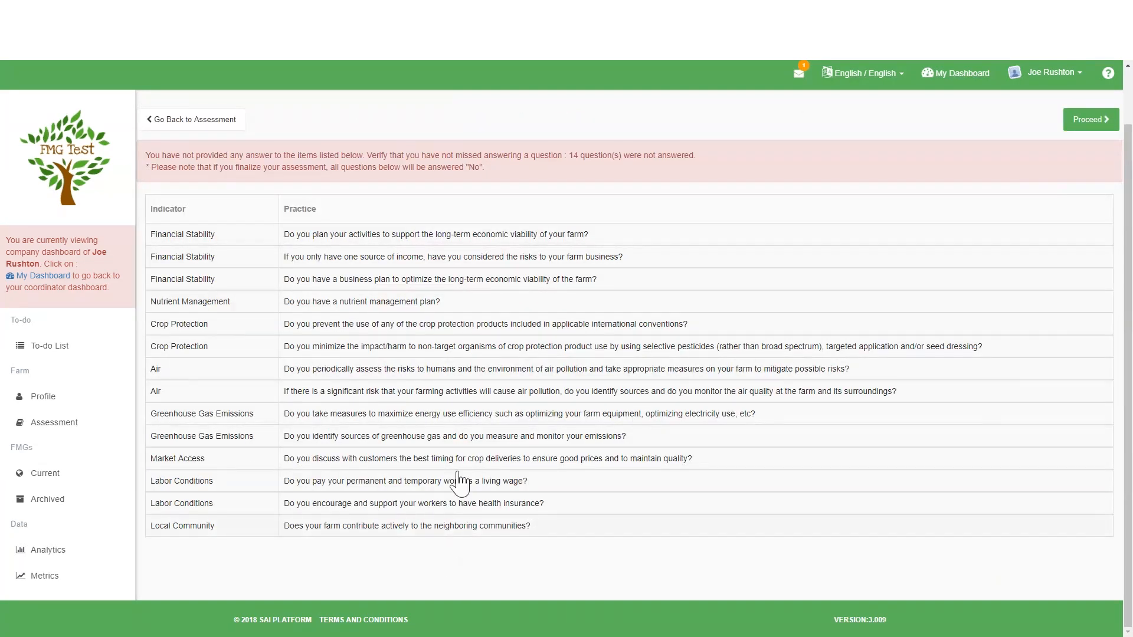
Finalize the farm sustainability assessment despite the unanswered questions and continue to report submission.
{"action": "left_click", "coordinate": [1089, 120]}
{"action": "left_click", "coordinate": [653, 182]}
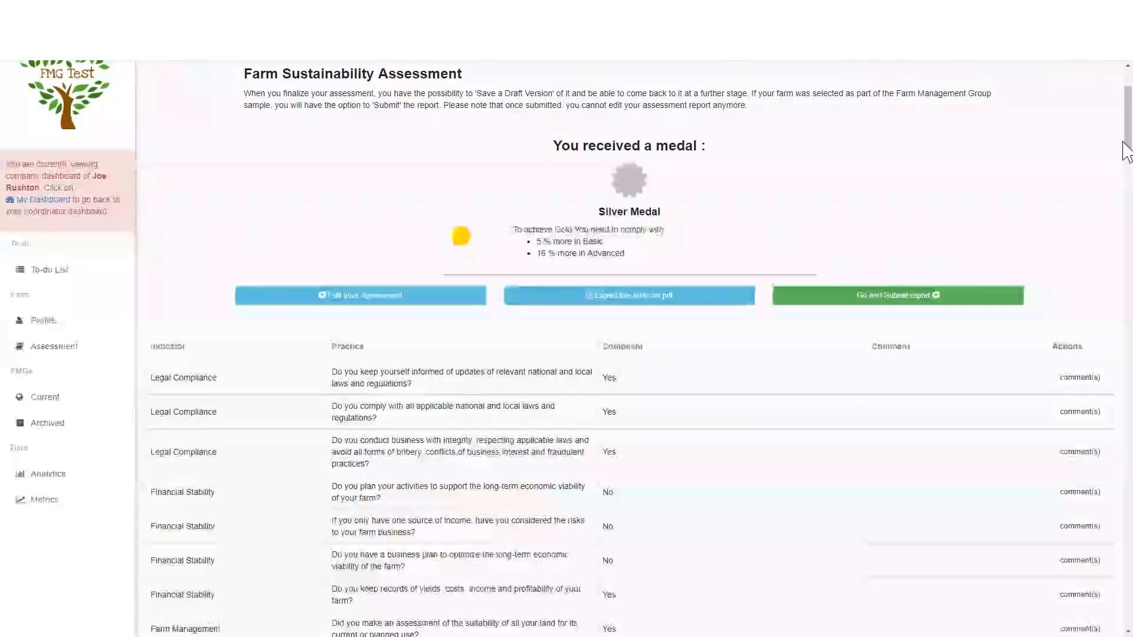
{"action": "left_click", "coordinate": [916, 300]}
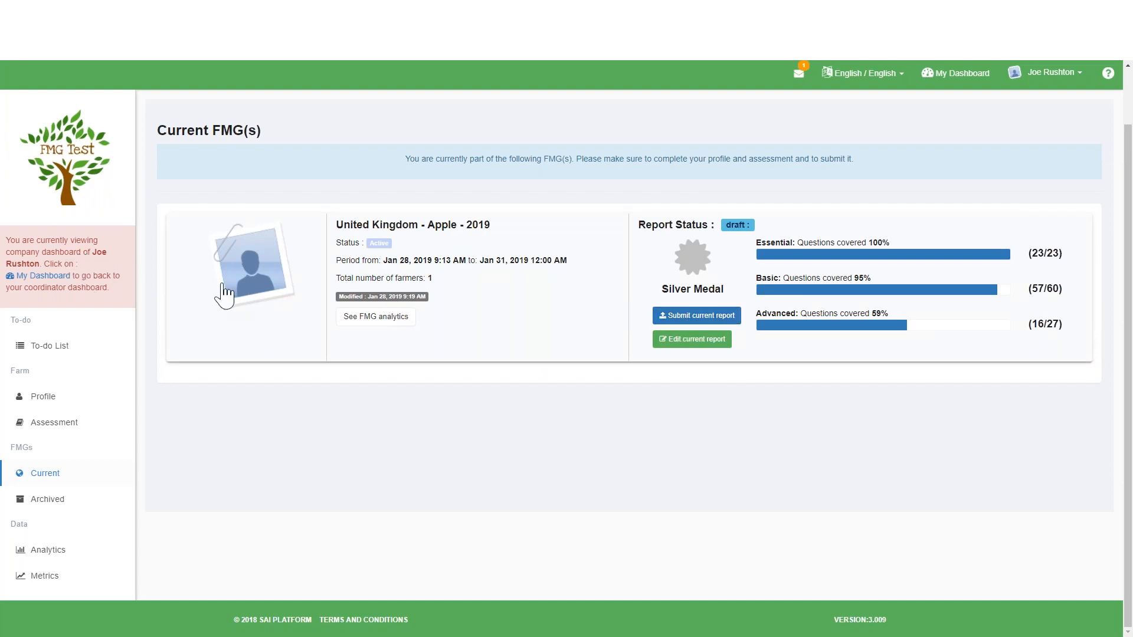
Submit the farmer's draft report for the United Kingdom - Apple - 2019 group and confirm the submission.
{"action": "left_click_drag", "start_coordinate": [86, 254], "coordinate": [101, 264]}
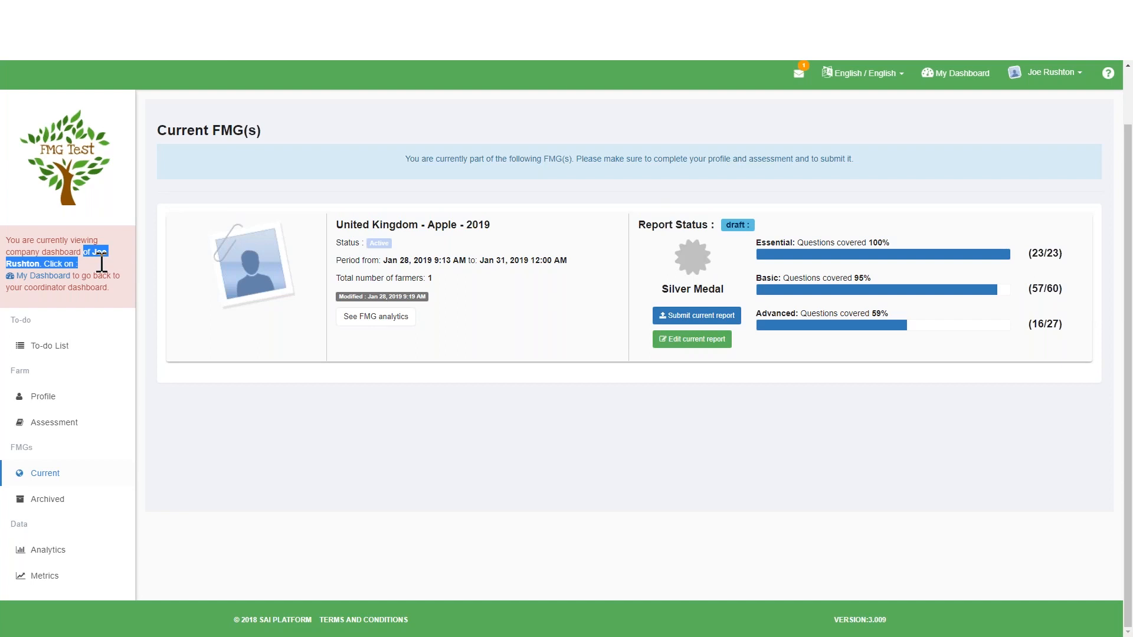
{"action": "left_click", "coordinate": [96, 256]}
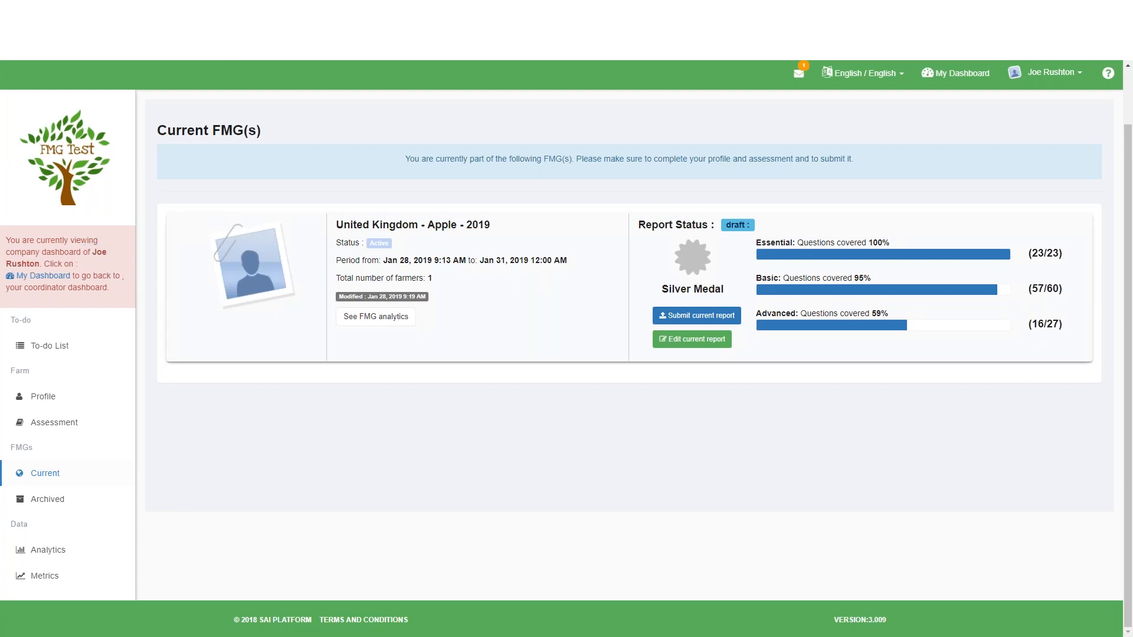
{"action": "left_click", "coordinate": [699, 315]}
{"action": "left_click", "coordinate": [576, 181]}
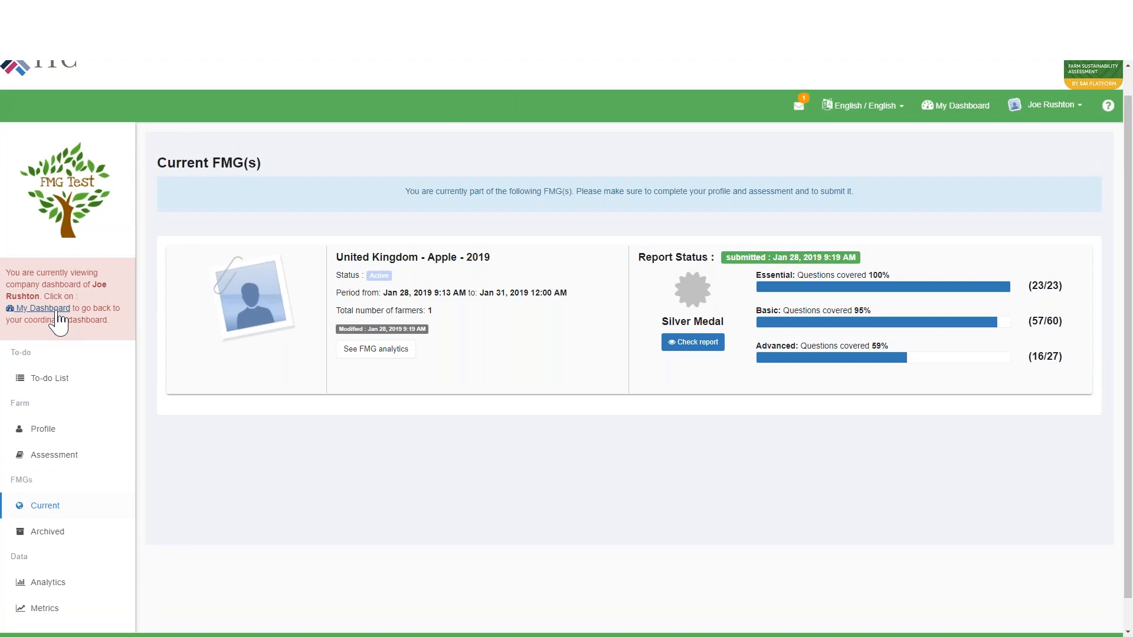
Return to the coordinator dashboard and show the farmers in the Apples UK 2019 group with their medals.
{"action": "left_click", "coordinate": [58, 311]}
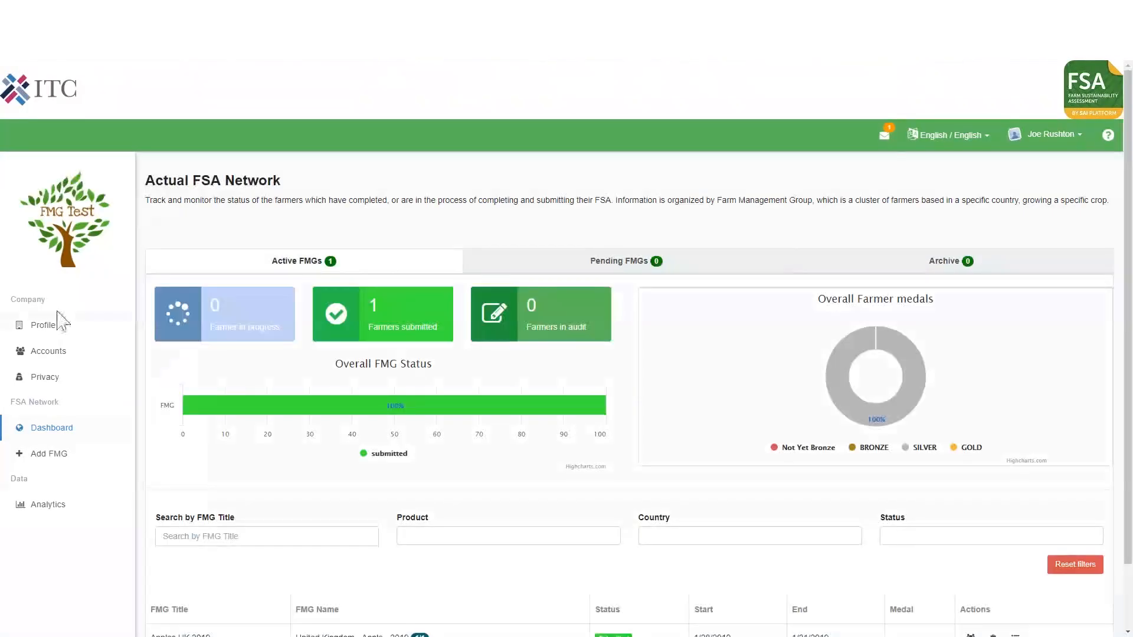
{"action": "scroll", "coordinate": [473, 463], "scroll_direction": "down", "scroll_amount": 2}
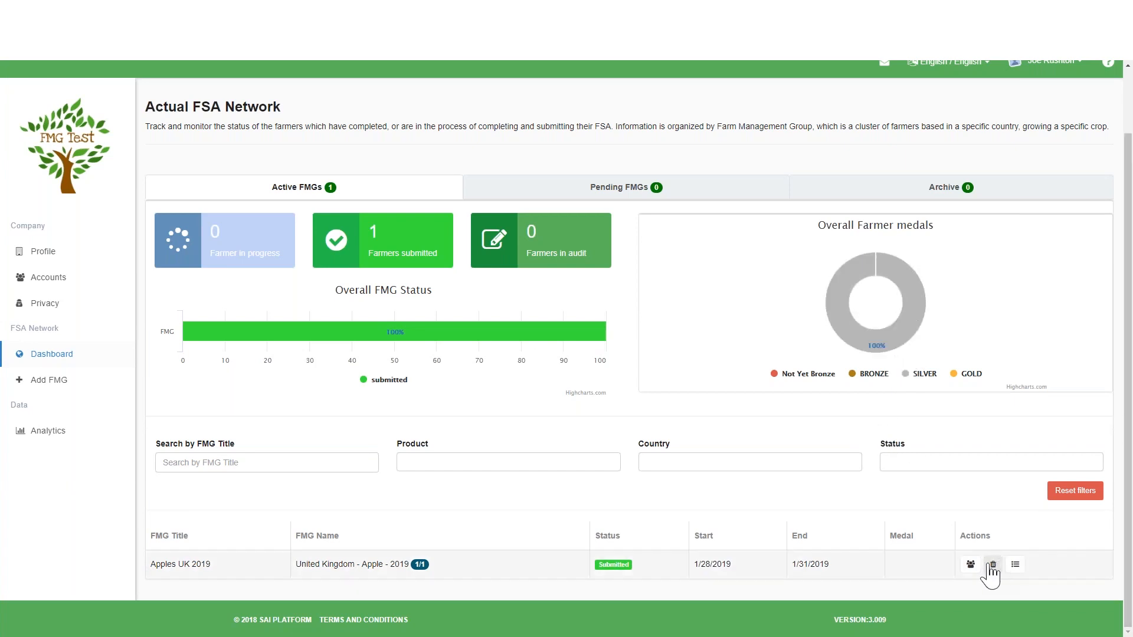
{"action": "left_click", "coordinate": [971, 565]}
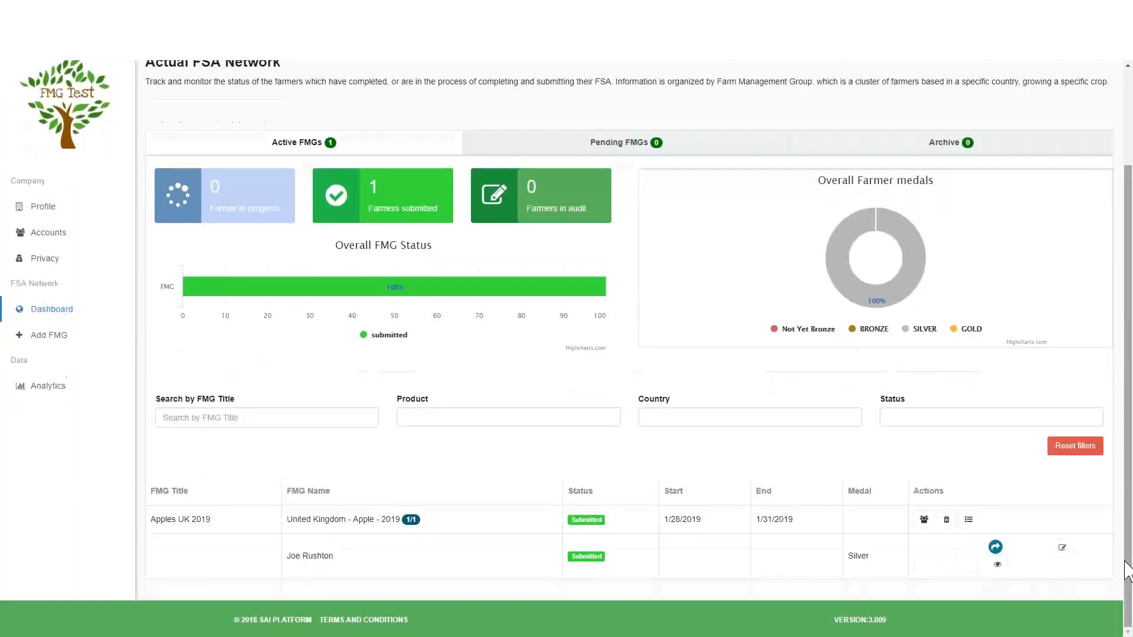
{"action": "scroll", "coordinate": [973, 567], "scroll_direction": "down", "scroll_amount": 1}
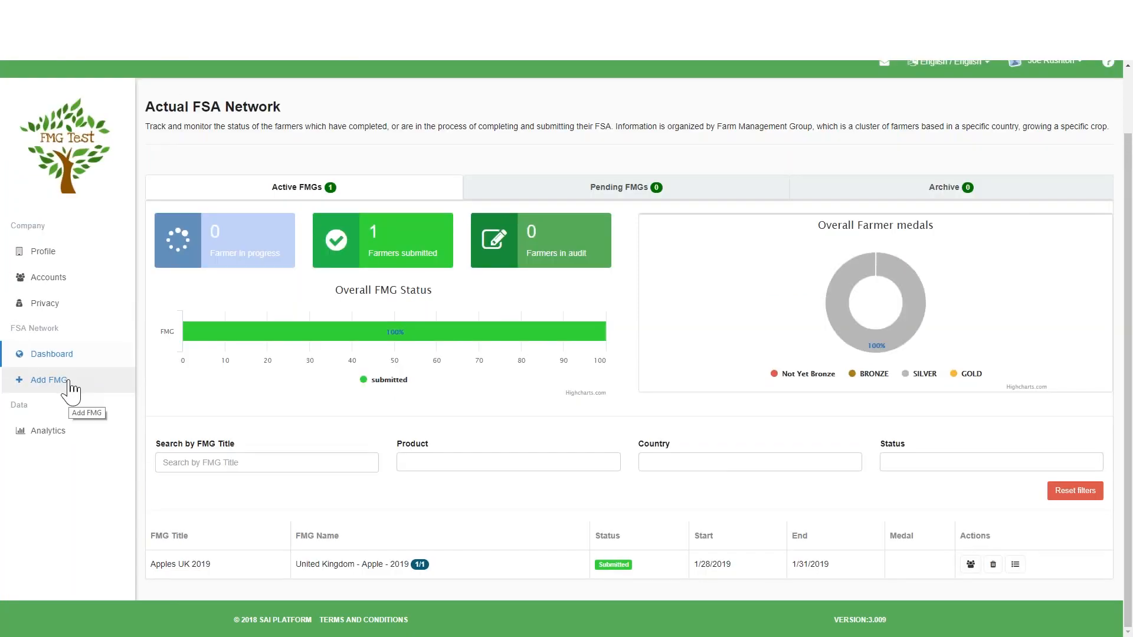
Review the company network's overall analytics, including the country map, aggregated medal score and product overview.
{"action": "left_click", "coordinate": [59, 439]}
{"action": "scroll", "coordinate": [1105, 397], "scroll_direction": "down", "scroll_amount": 6}
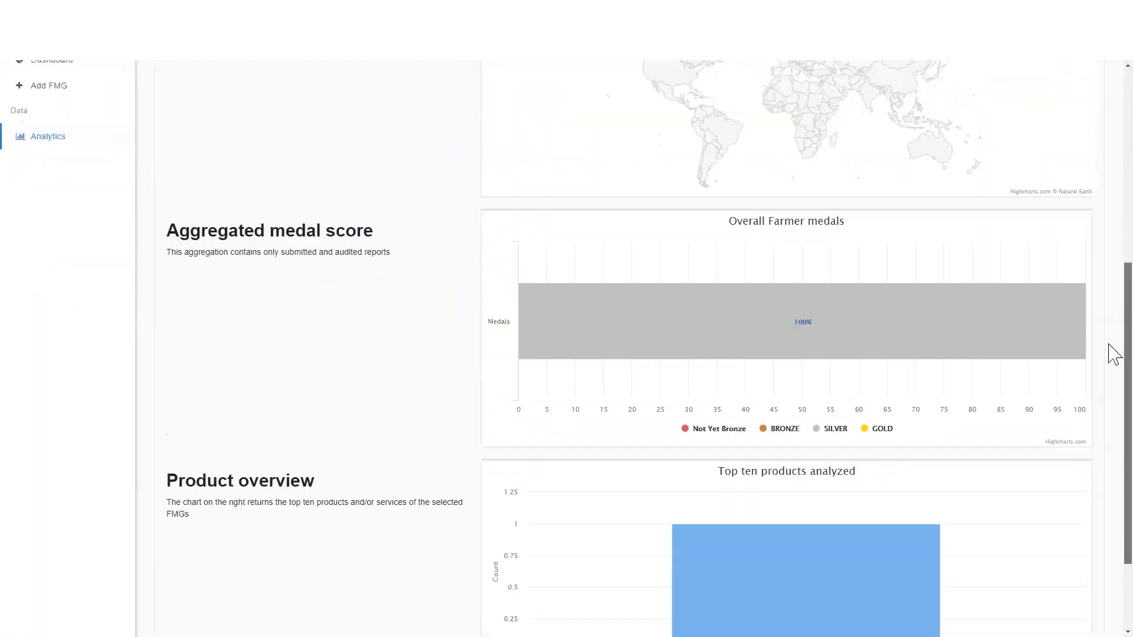
{"action": "scroll", "coordinate": [1114, 354], "scroll_direction": "up", "scroll_amount": 5}
{"action": "scroll", "coordinate": [1105, 215], "scroll_direction": "up", "scroll_amount": 2}
{"action": "scroll", "coordinate": [945, 295], "scroll_direction": "down", "scroll_amount": 1}
{"action": "mouse_move", "coordinate": [777, 388]}
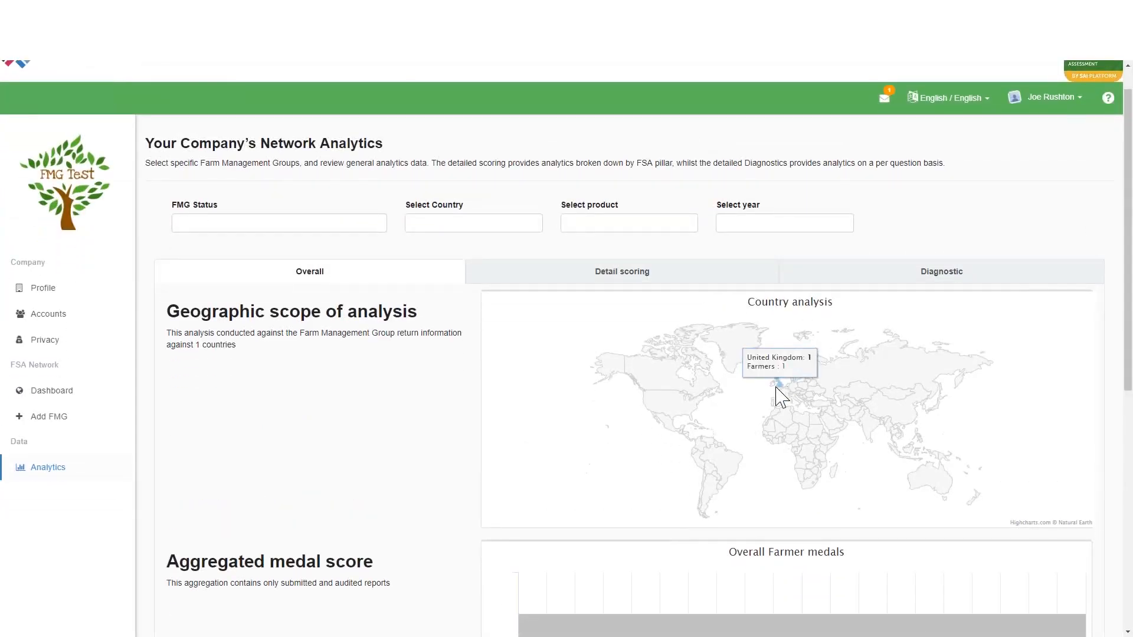
Review the detail scoring by topic and expand Legal Compliance and Financial Stability to their group scores.
{"action": "left_click", "coordinate": [651, 285]}
{"action": "left_click_drag", "start_coordinate": [1130, 223], "coordinate": [1131, 281]}
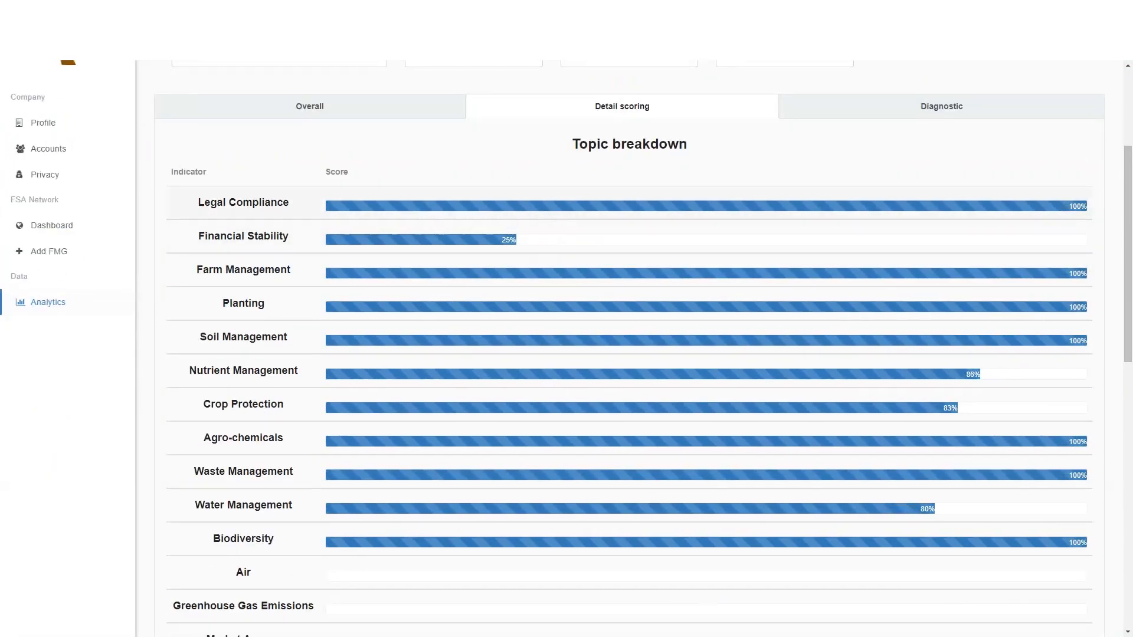
{"action": "left_click_drag", "start_coordinate": [1130, 261], "coordinate": [1121, 226]}
{"action": "scroll", "coordinate": [1116, 214], "scroll_direction": "up", "scroll_amount": 2}
{"action": "left_click", "coordinate": [326, 263]}
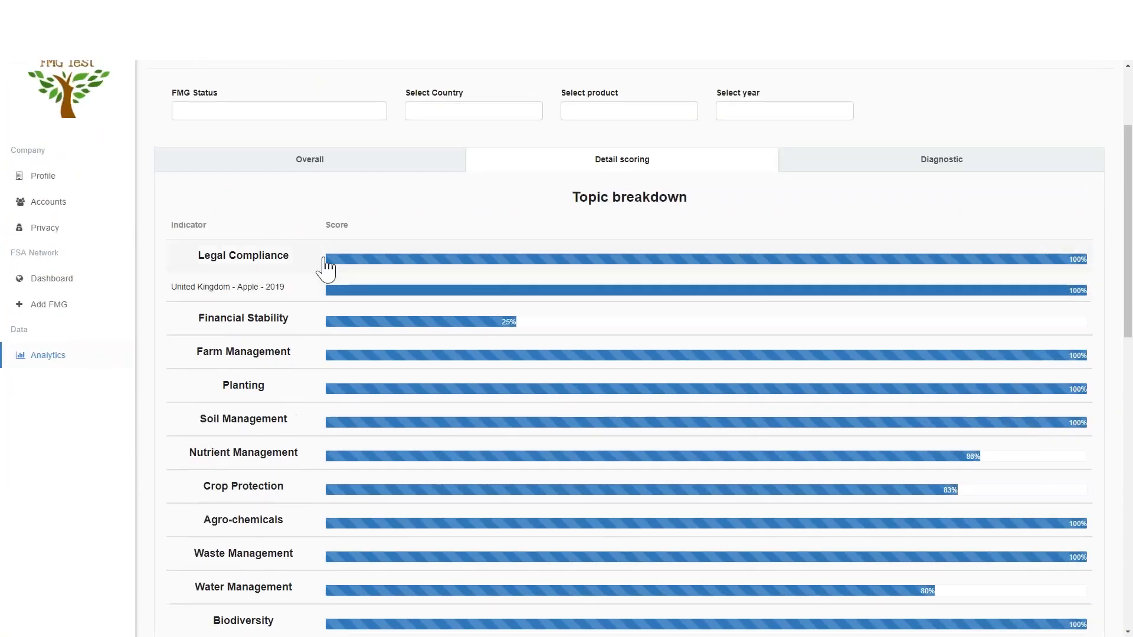
{"action": "left_click", "coordinate": [360, 323]}
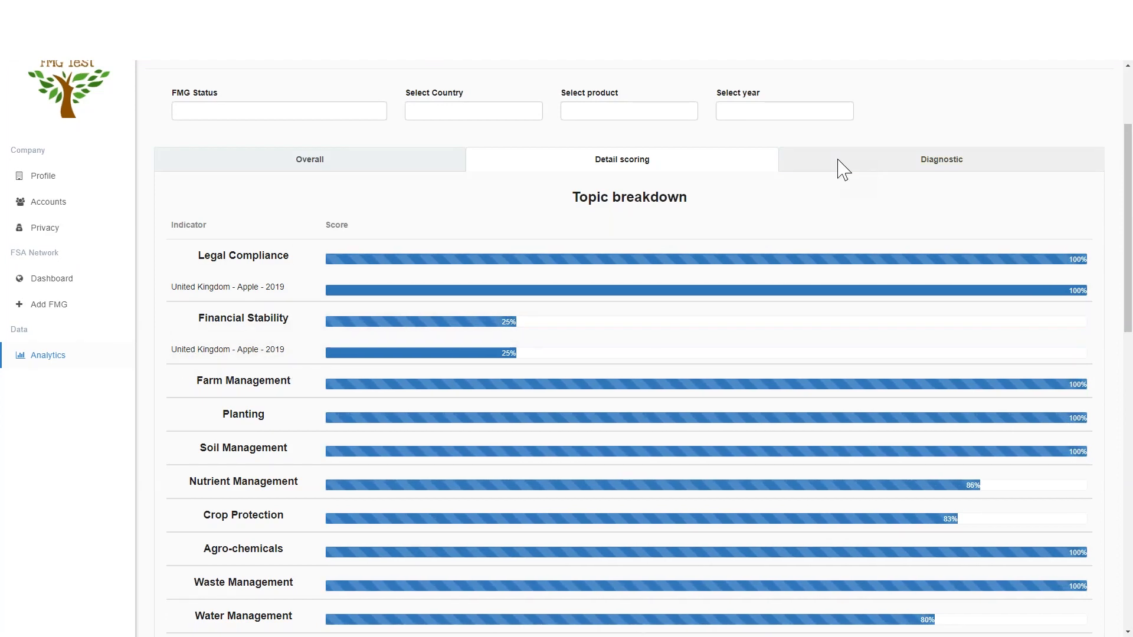
Examine the diagnostic analytics, from the top ten question rankings to the compliance table per question.
{"action": "left_click", "coordinate": [941, 161]}
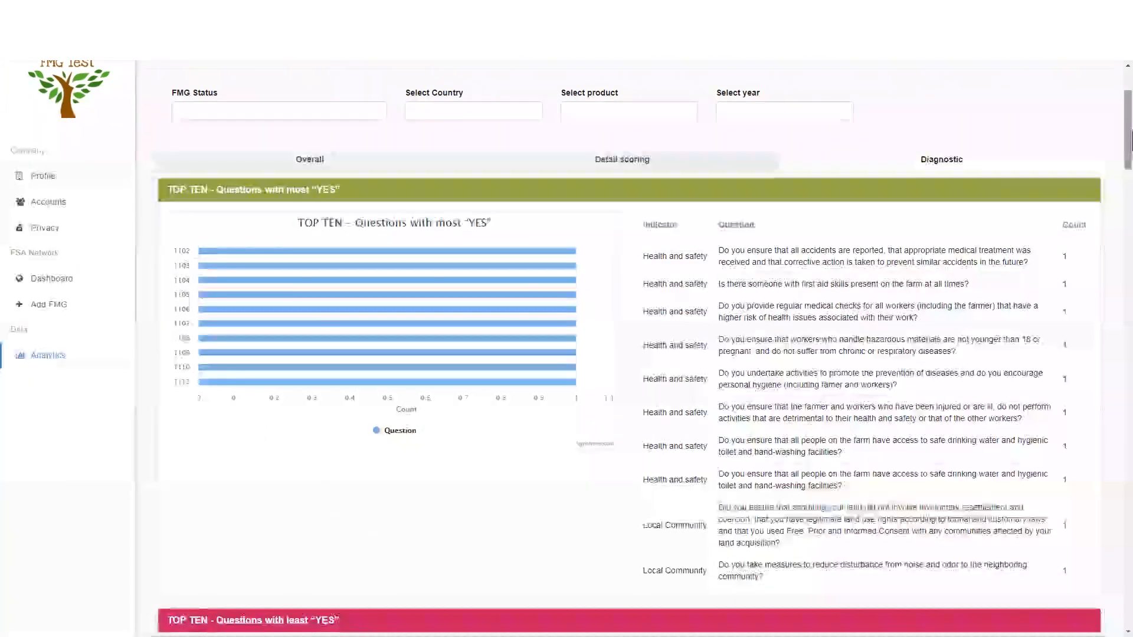
{"action": "left_click_drag", "start_coordinate": [1130, 140], "coordinate": [1128, 258]}
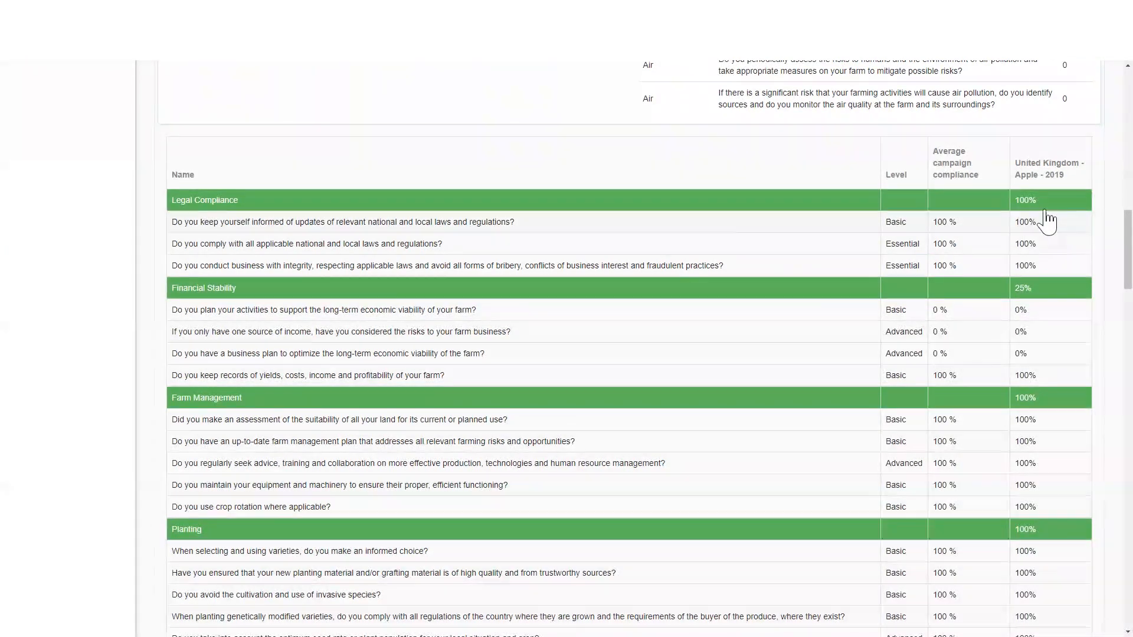
{"action": "left_click_drag", "start_coordinate": [1128, 216], "coordinate": [1128, 65]}
Filter the network analytics by country United Kingdom, product Apple and year 2019.
{"action": "left_click", "coordinate": [435, 260]}
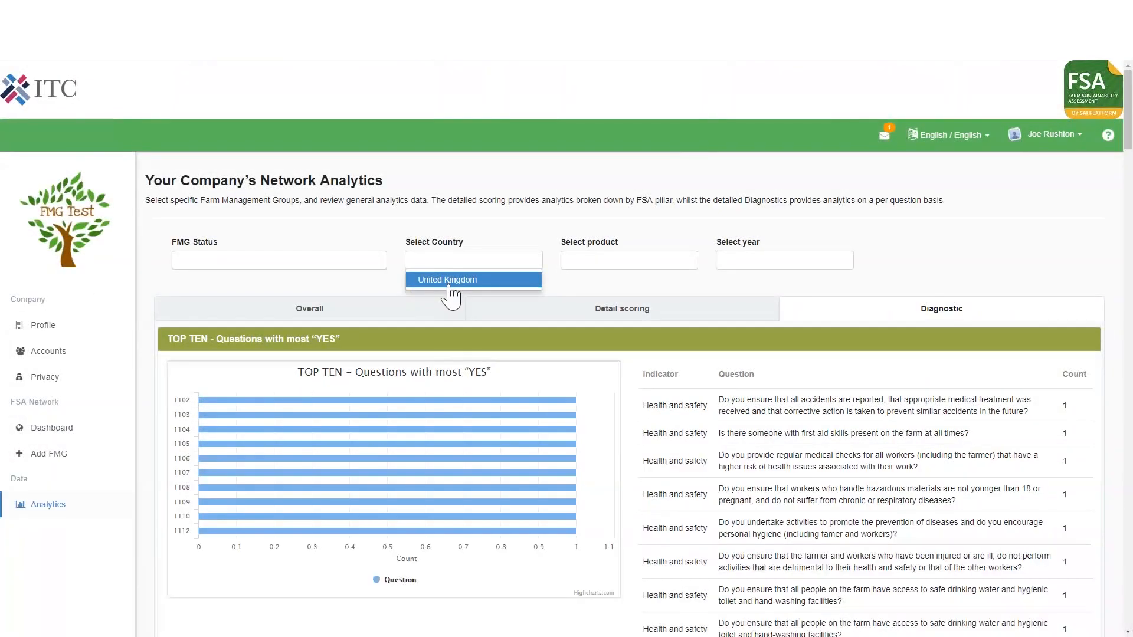
{"action": "left_click", "coordinate": [468, 283]}
{"action": "left_click", "coordinate": [608, 260]}
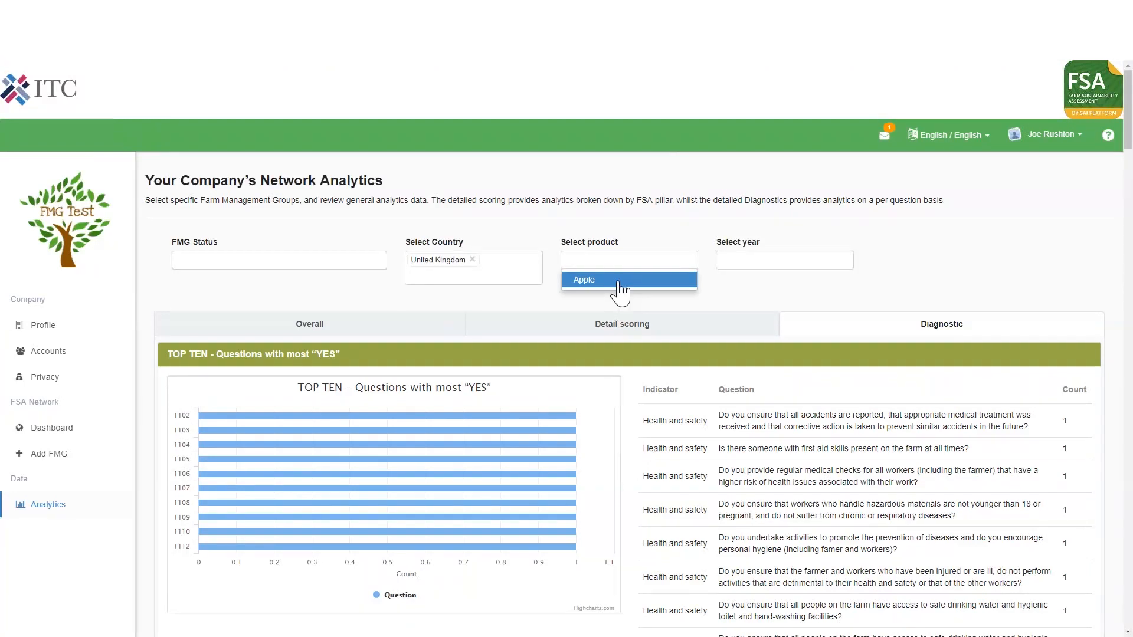
{"action": "left_click", "coordinate": [613, 280]}
{"action": "left_click", "coordinate": [767, 260]}
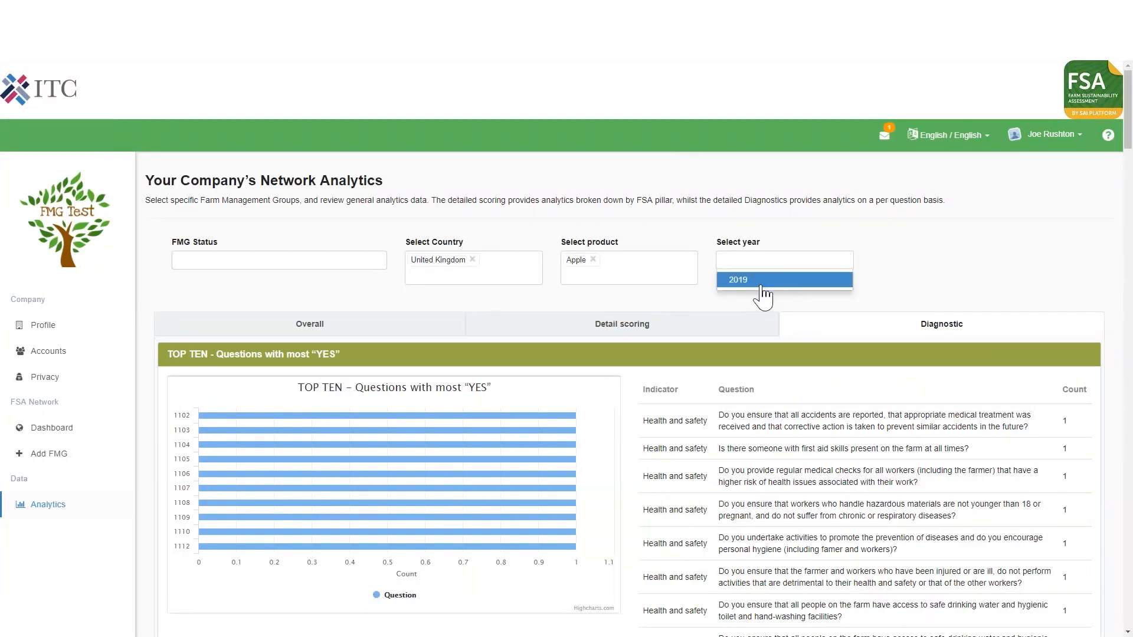
{"action": "left_click", "coordinate": [764, 293]}
{"action": "mouse_move", "coordinate": [1128, 106]}
{"action": "left_mouse_down"}
{"action": "mouse_move", "coordinate": [1130, 447]}
{"action": "mouse_move", "coordinate": [1128, 94]}
{"action": "left_mouse_up"}
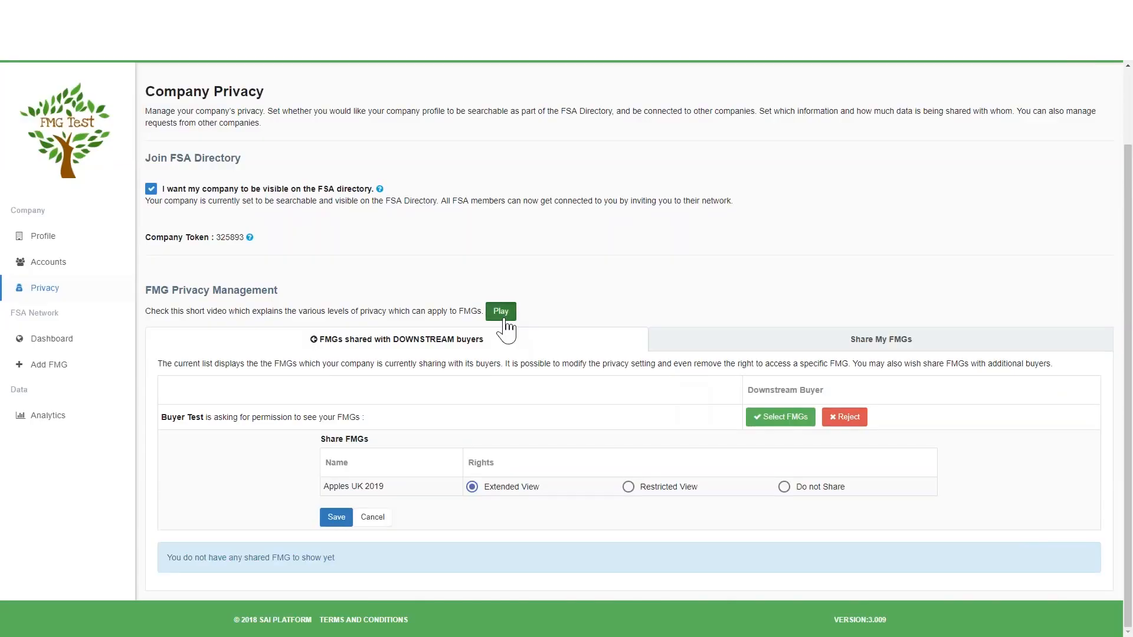
Preview the explanatory video on FMG privacy levels and look over the tutorials offered in the help section.
{"action": "left_click", "coordinate": [502, 314]}
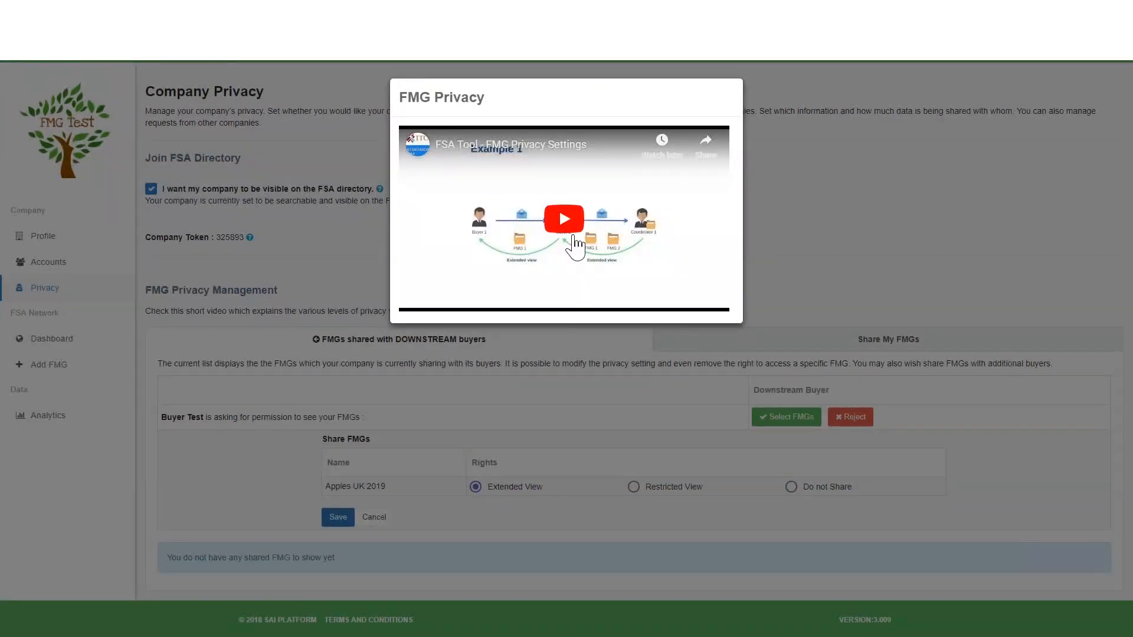
{"action": "left_click", "coordinate": [1006, 250]}
{"action": "left_click_drag", "start_coordinate": [1129, 322], "coordinate": [1129, 236]}
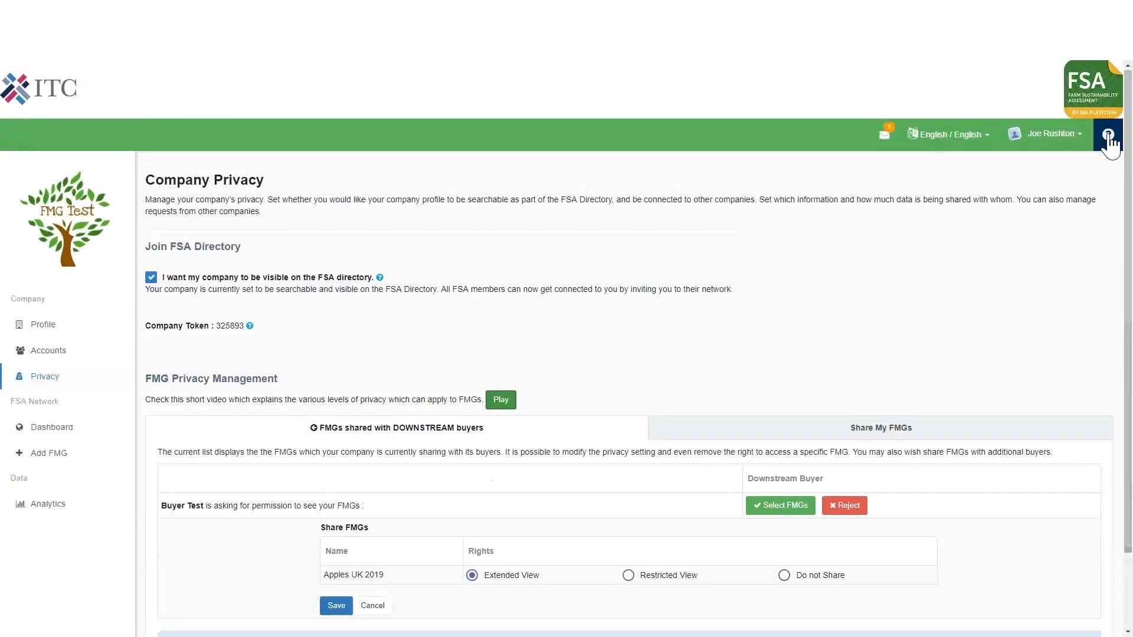
{"action": "left_click", "coordinate": [1108, 139]}
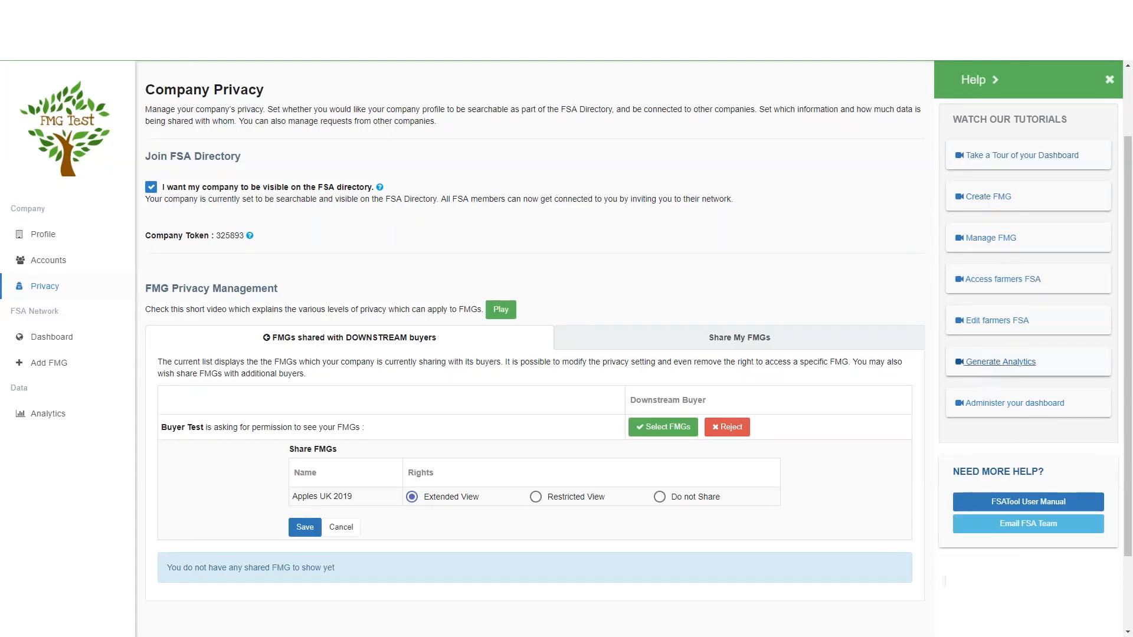
{"action": "left_click", "coordinate": [1110, 80]}
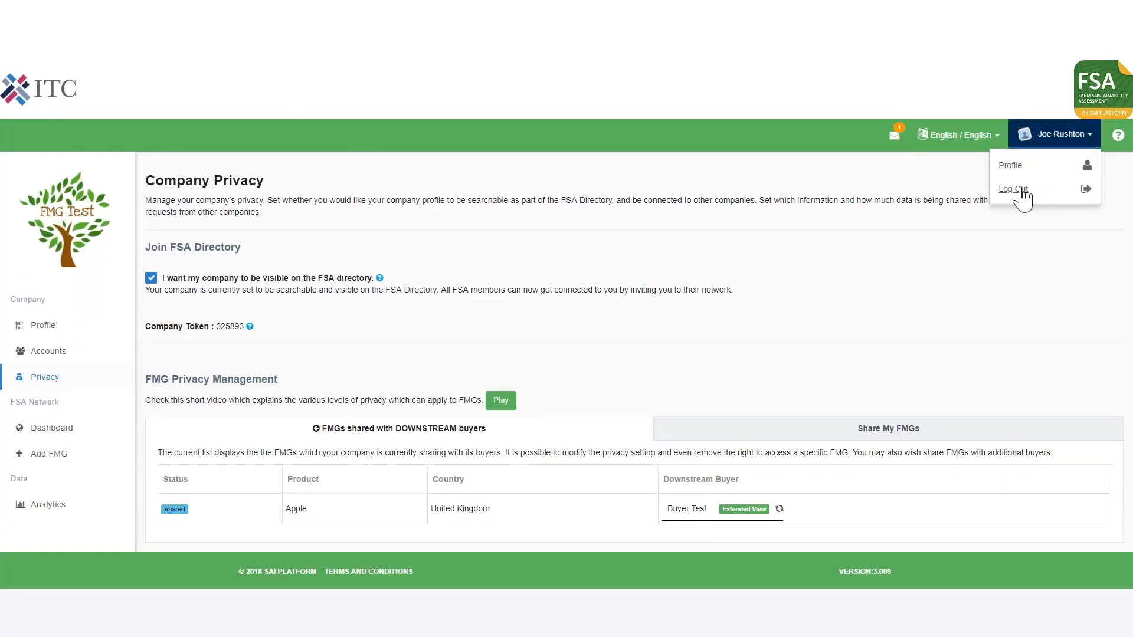
Log out of the coordinator account.
{"action": "left_click", "coordinate": [1019, 189]}
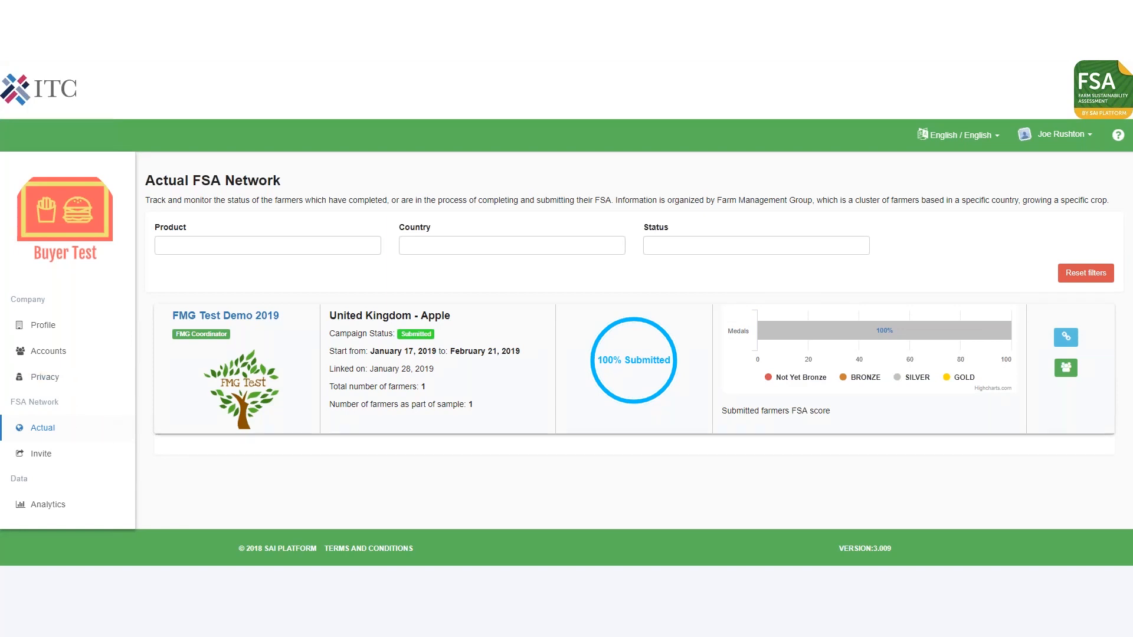
Review the campaign details and medal chart of the United Kingdom - Apple group in the buyer's network.
{"action": "double_click", "coordinate": [410, 318]}
{"action": "left_click", "coordinate": [427, 386]}
{"action": "mouse_move", "coordinate": [804, 335]}
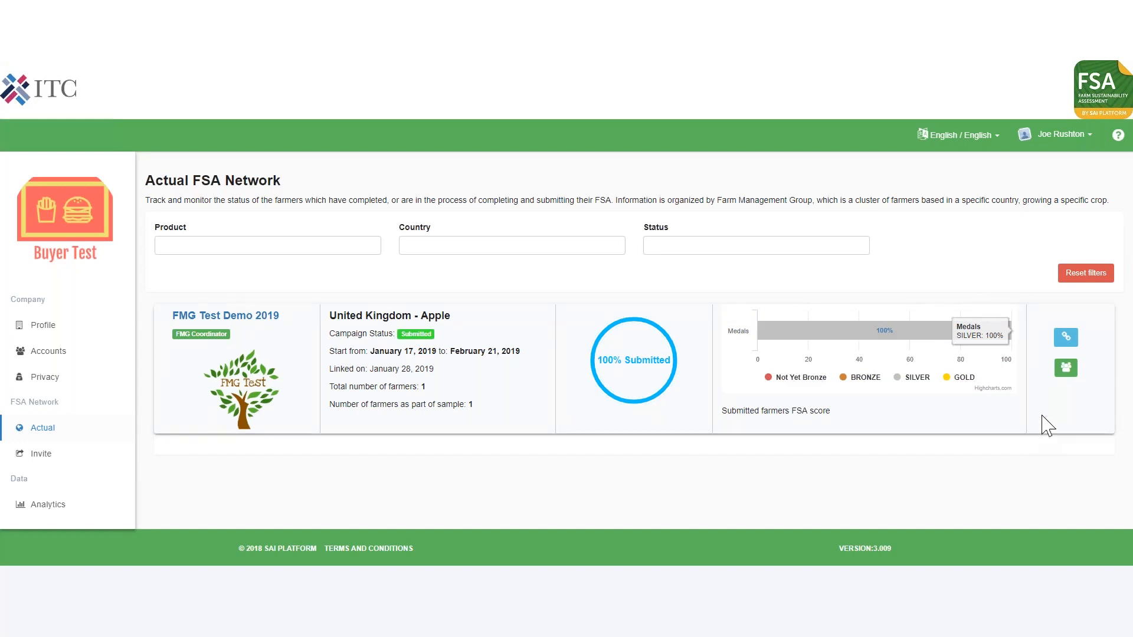
Display the farmer list and the FSA supply chain diagram for the United Kingdom - Apple group.
{"action": "left_click", "coordinate": [1066, 367]}
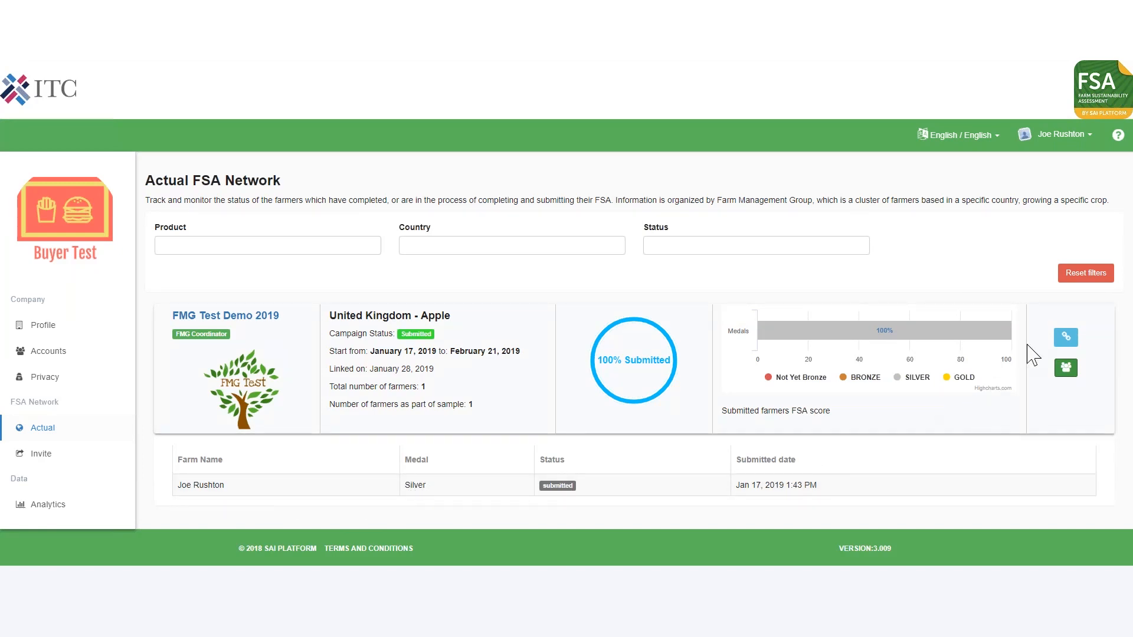
{"action": "left_click", "coordinate": [1067, 337]}
{"action": "scroll", "coordinate": [1127, 236], "scroll_direction": "down", "scroll_amount": 3}
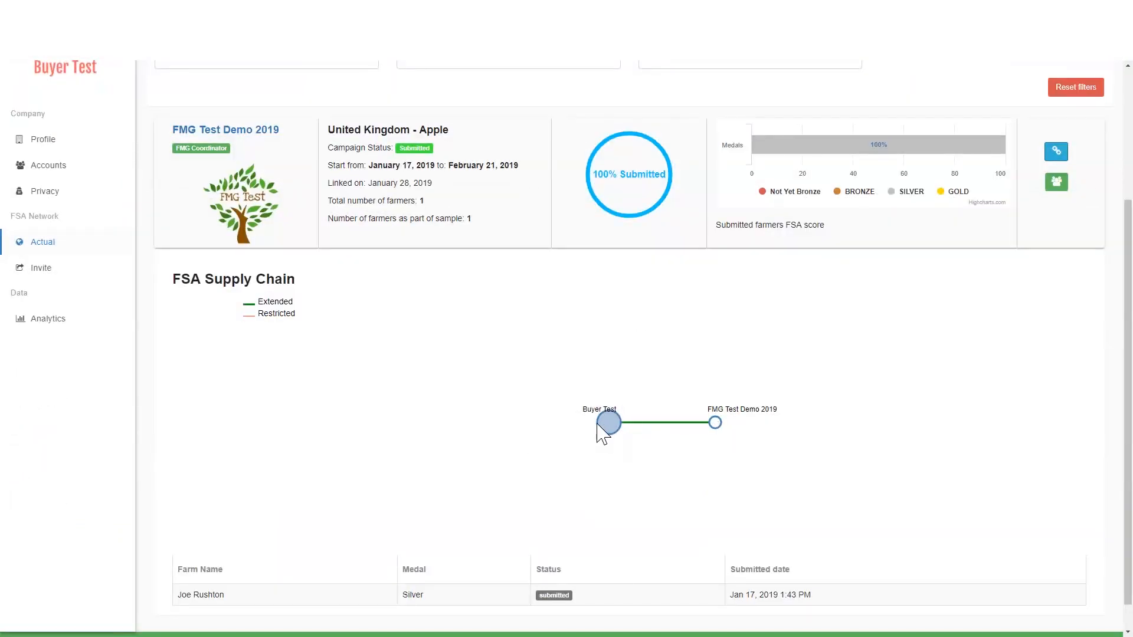
Open the company profile of Buyer Test.
{"action": "left_click", "coordinate": [43, 139]}
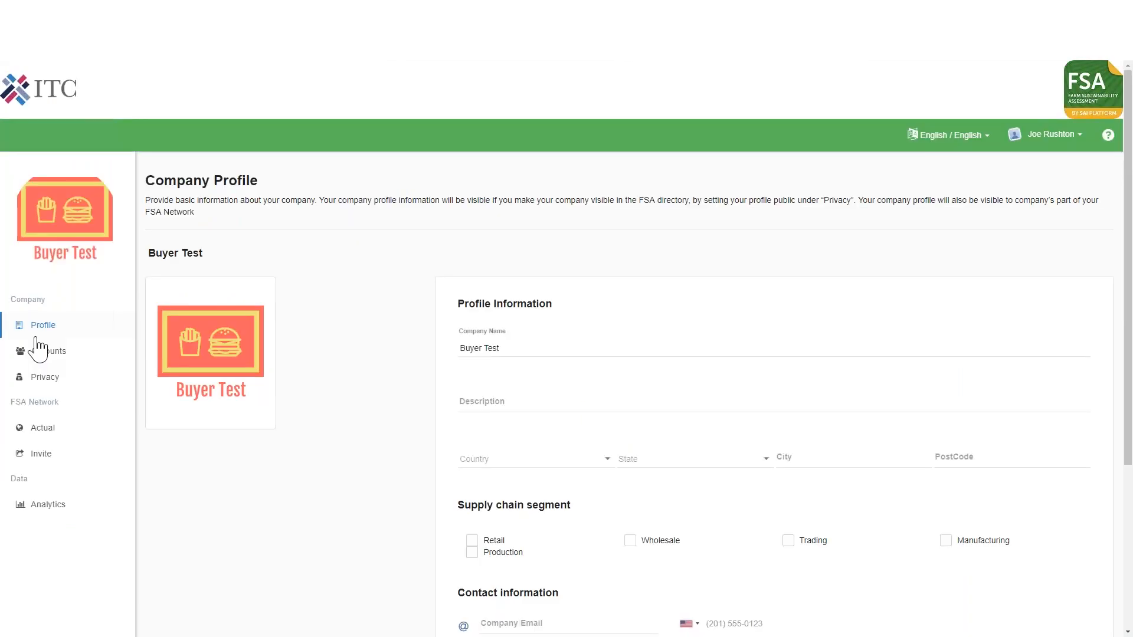